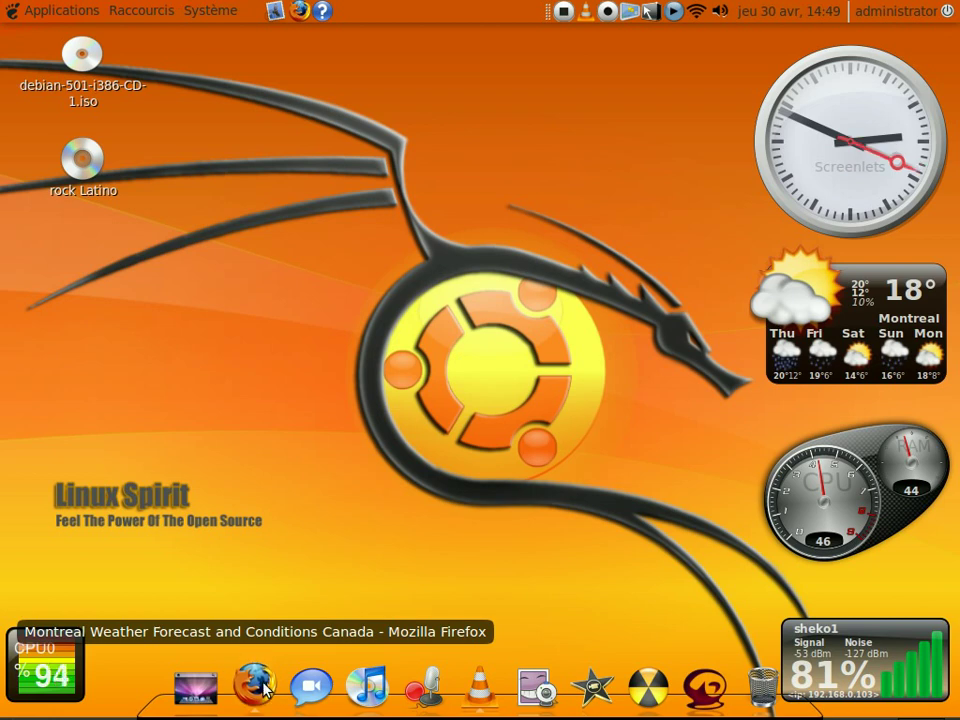
Switch to Firefox, search Google for "mac4lin ubuntu", and open the HowtoForge result on making Linux look like a Mac
click(264, 686)
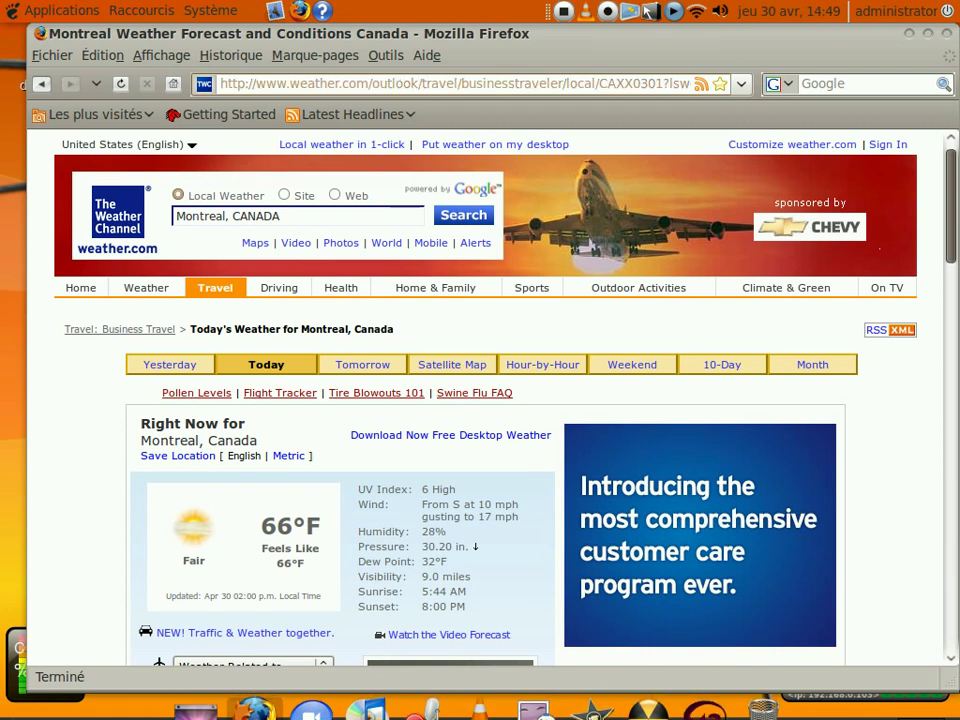
click(860, 85)
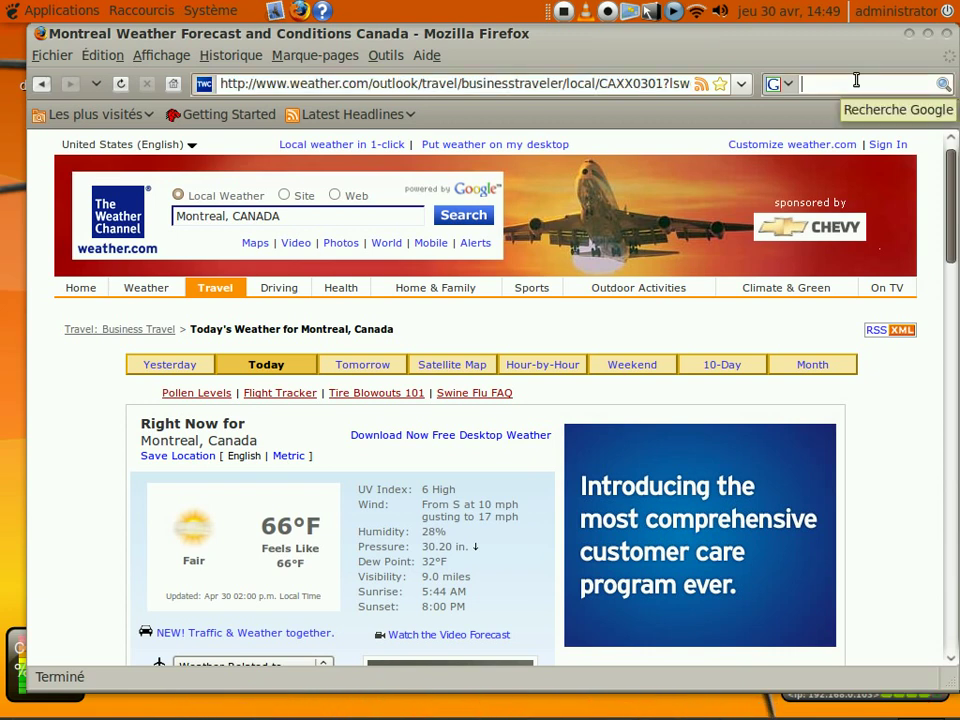
text(mac4l)
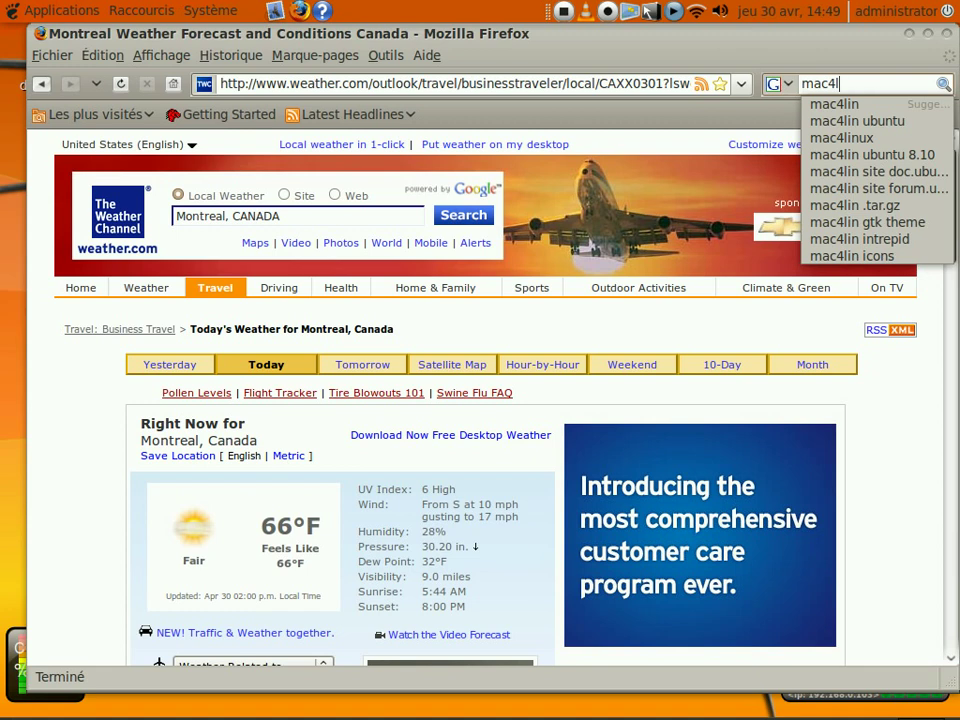
click(891, 122)
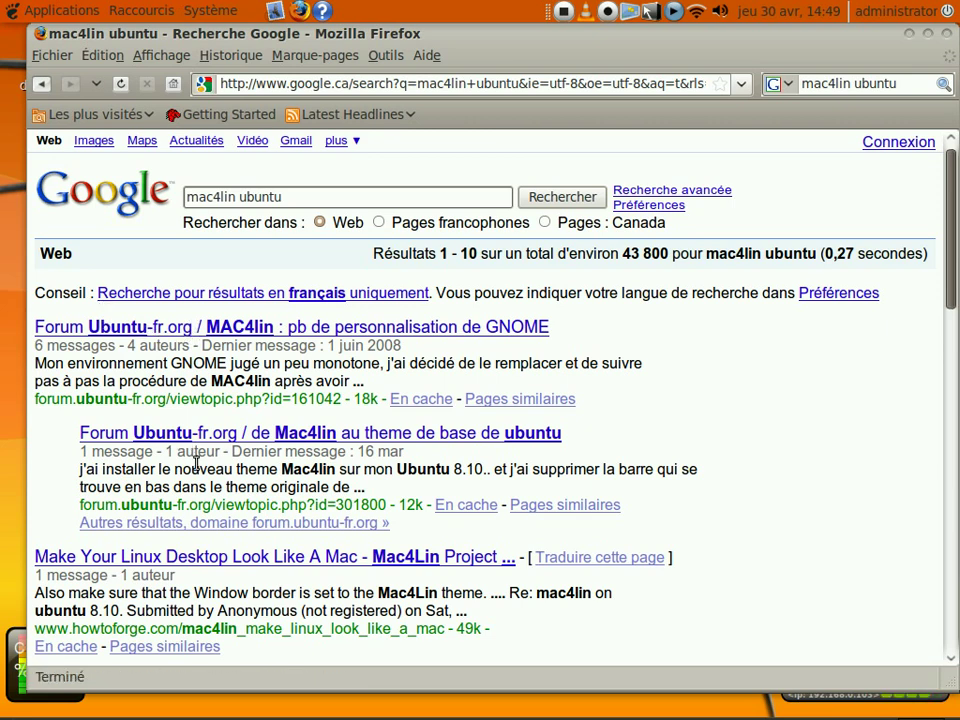
scroll(196, 458, down, 3)
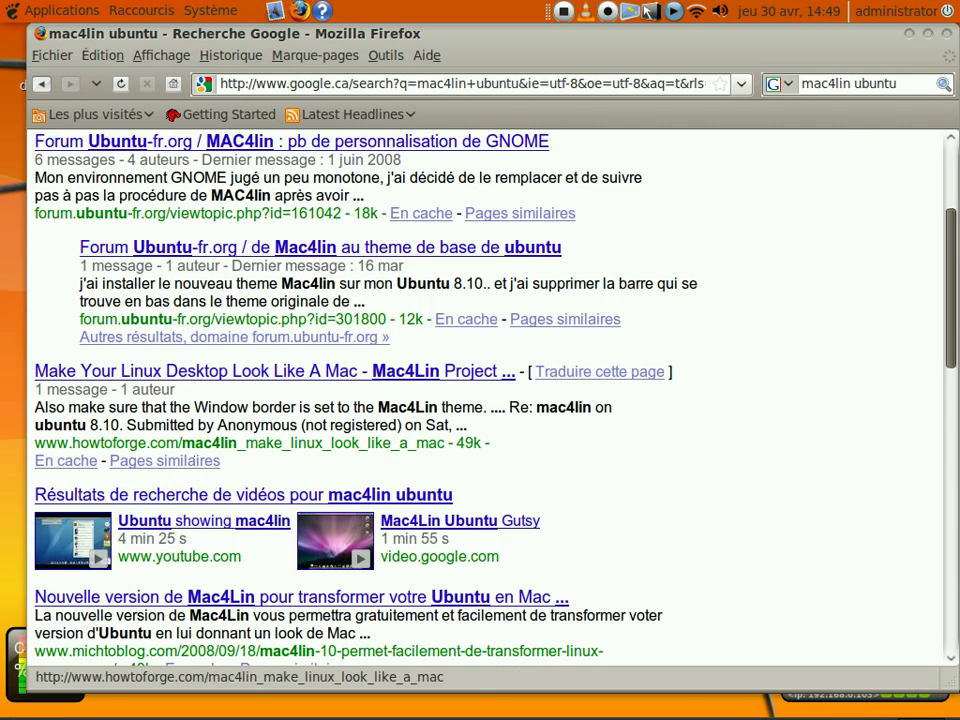
click(182, 373)
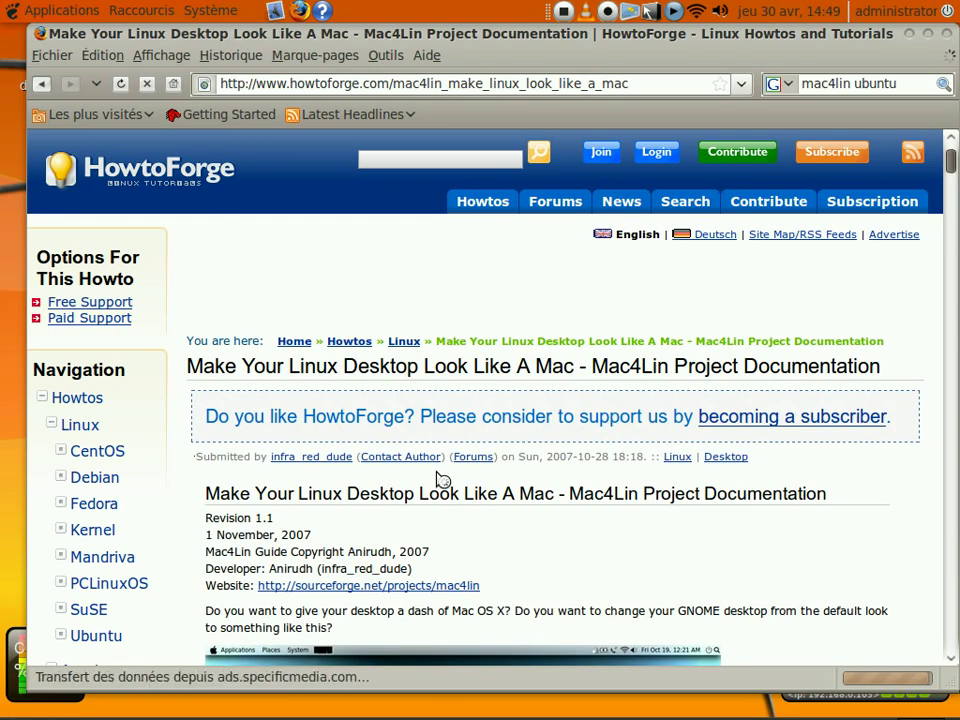
Look through the Mac4Lin guide's instructions for the GTK Metacity theme, panel background, window buttons and icon theme
scroll(440, 480, down, 1)
scroll(512, 498, down, 1)
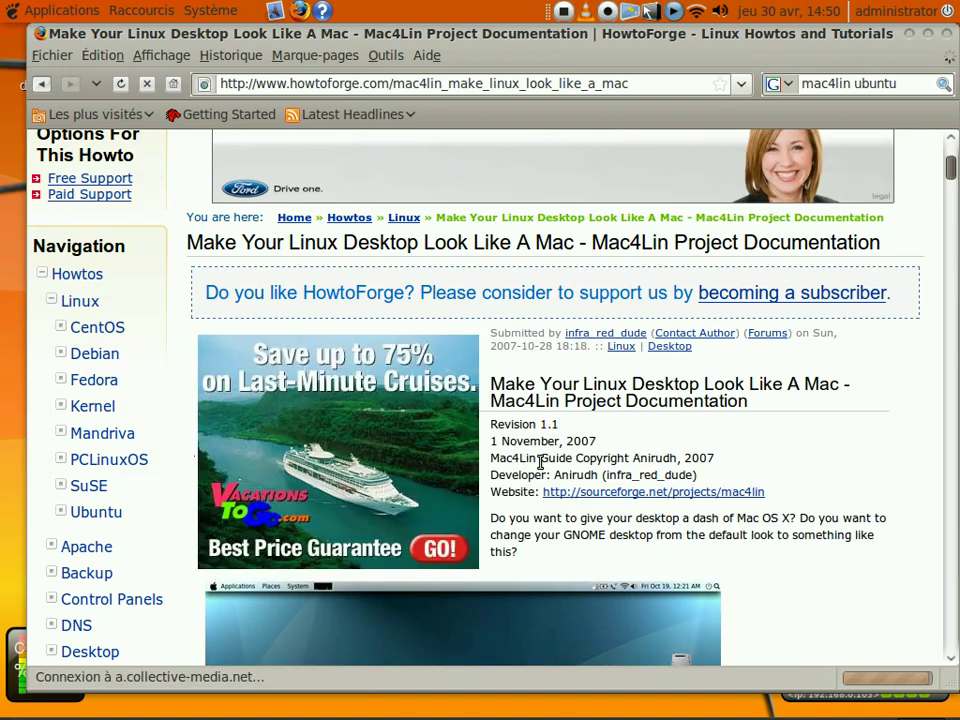
scroll(772, 513, down, 3)
scroll(773, 514, down, 12)
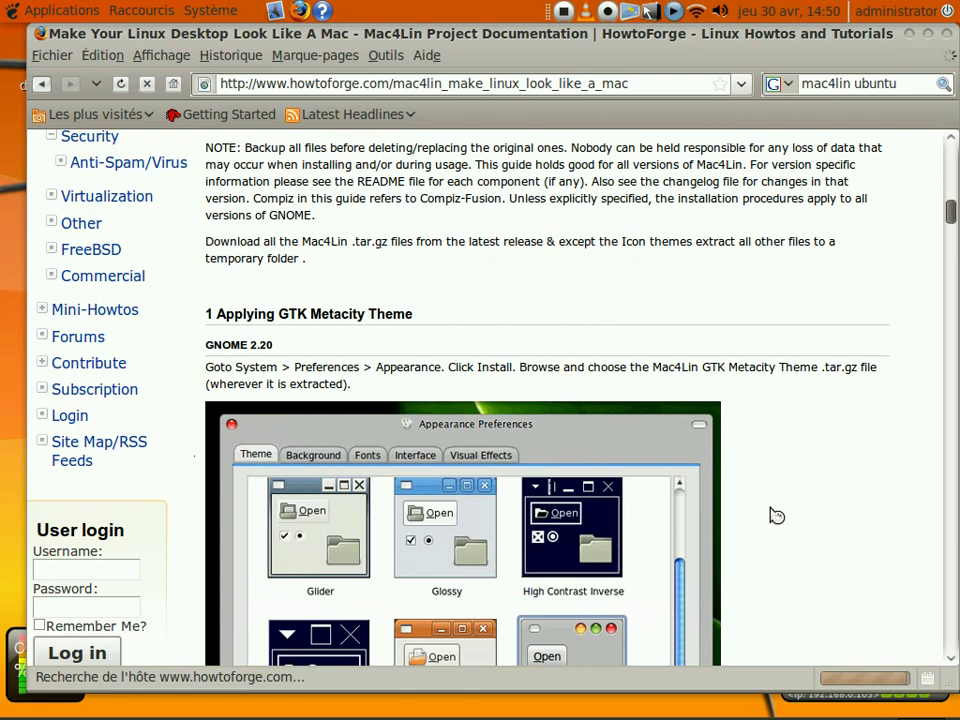
scroll(776, 515, down, 10)
scroll(772, 515, down, 7)
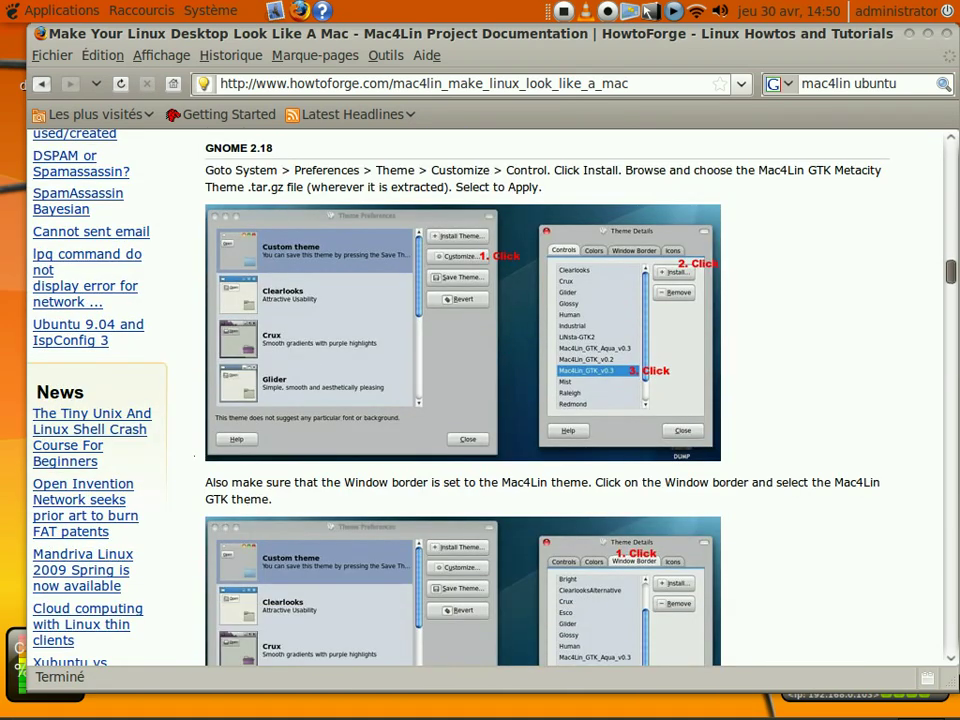
scroll(952, 665, down, 4)
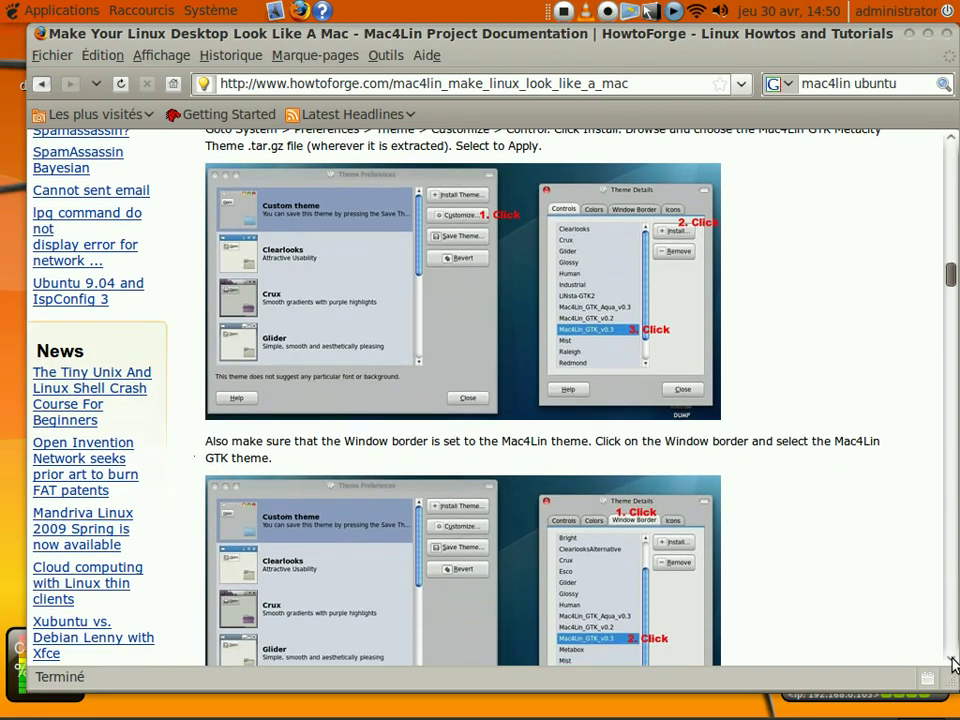
scroll(952, 665, down, 10)
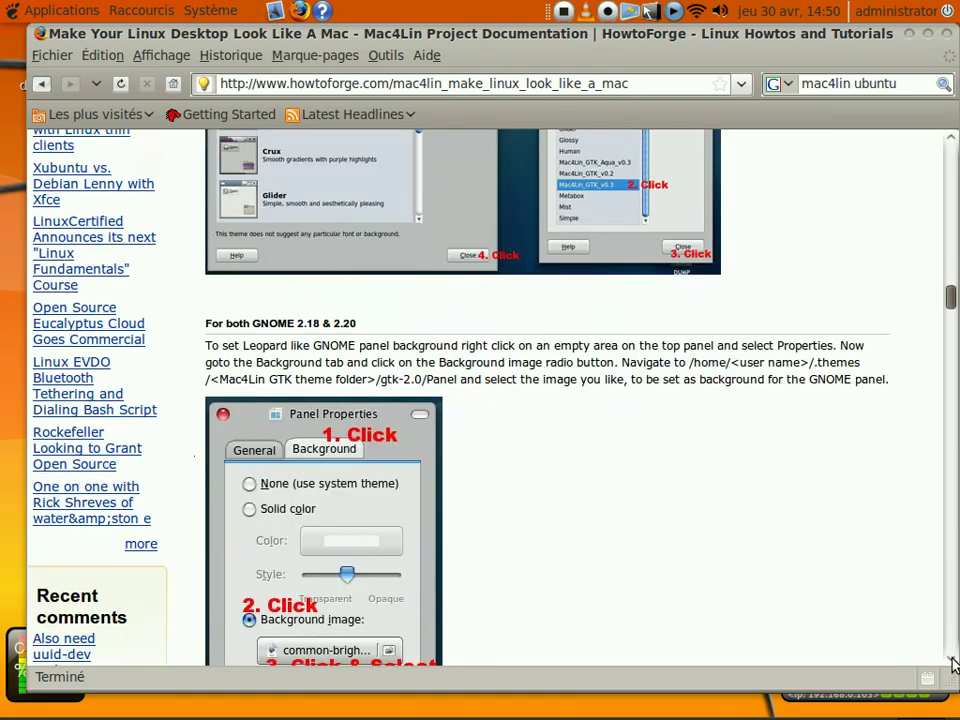
scroll(952, 665, down, 8)
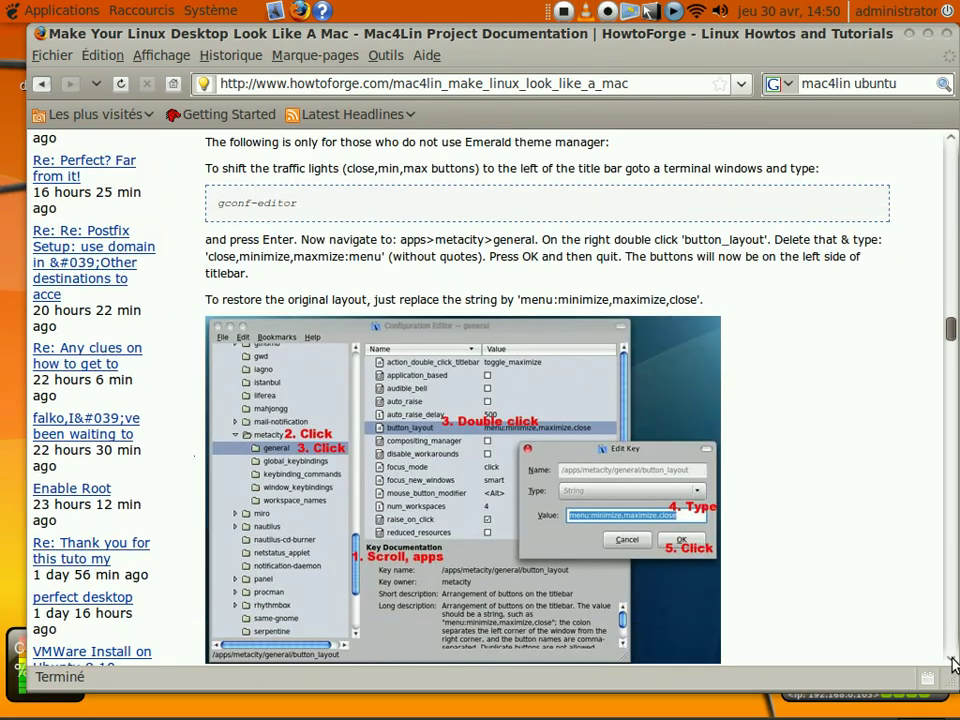
scroll(952, 665, down, 3)
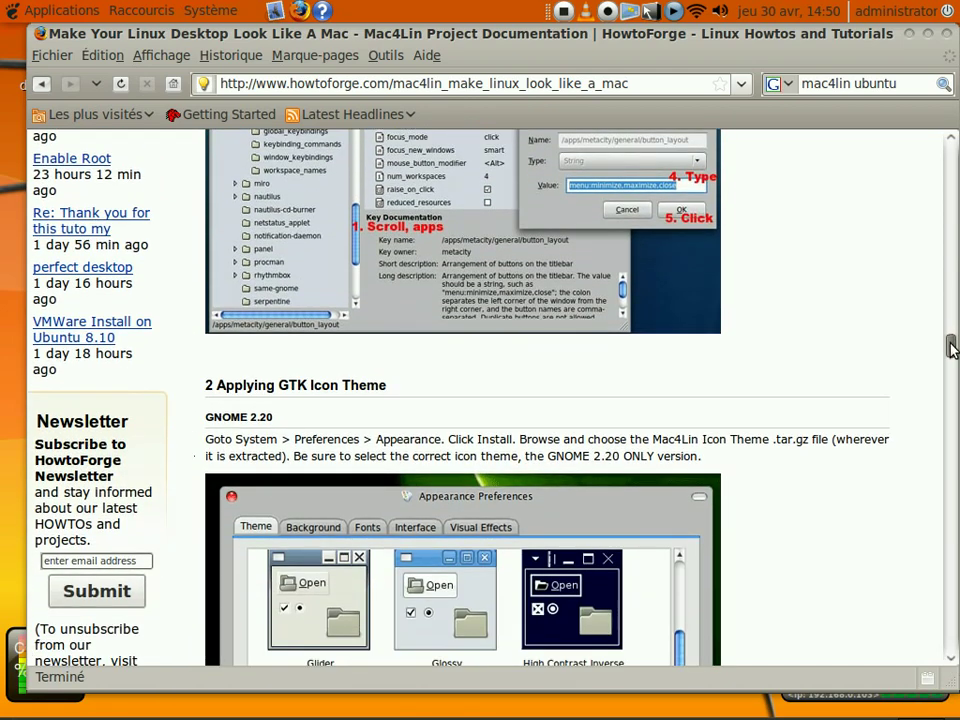
drag(952, 348, 955, 180)
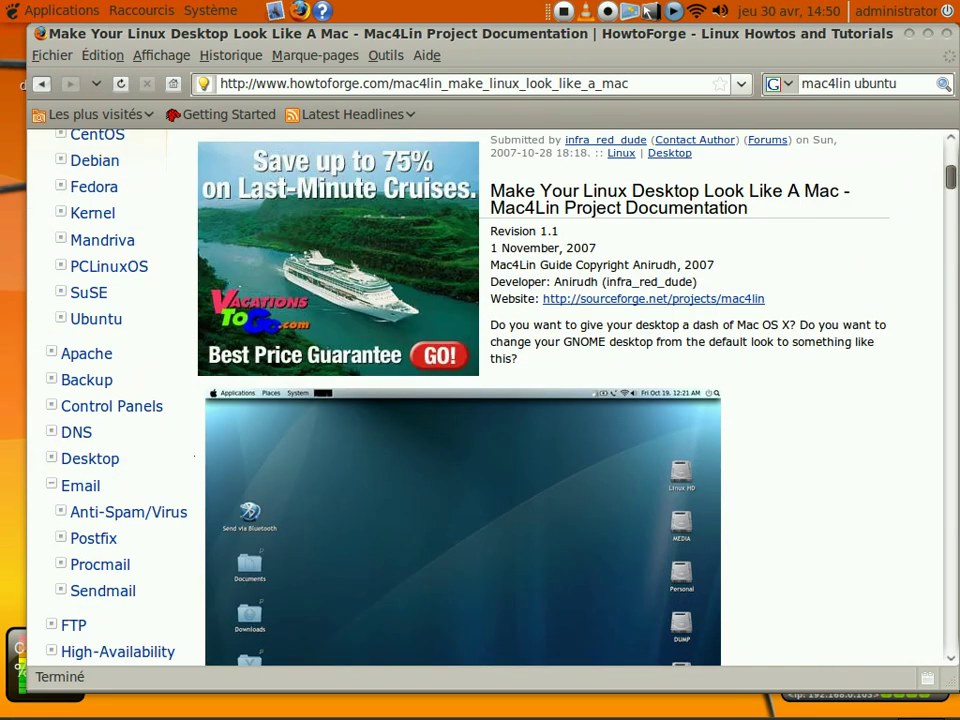
Follow the guide's project website link to SourceForge and open the file list for Mac4Lin ver.1.0_RC1
click(654, 298)
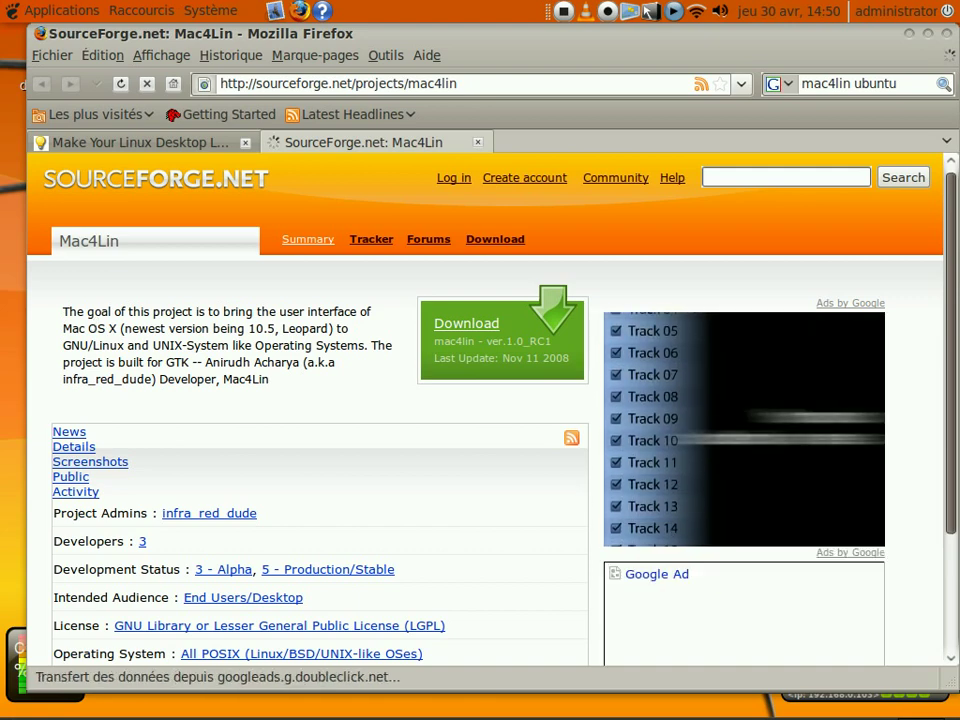
click(483, 330)
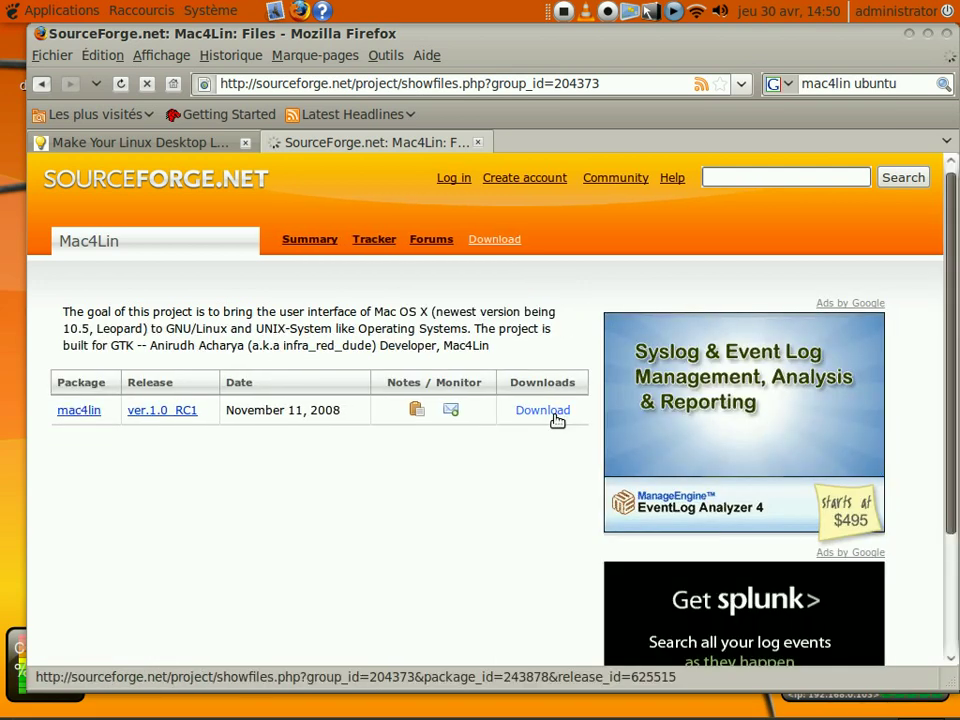
click(554, 414)
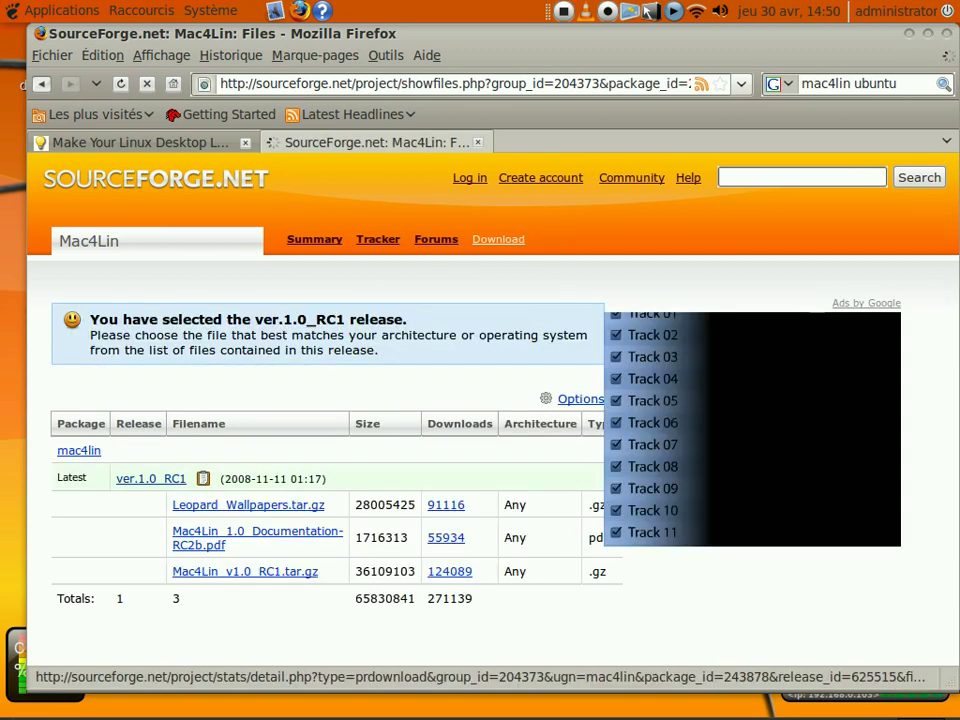
scroll(465, 565, down, 2)
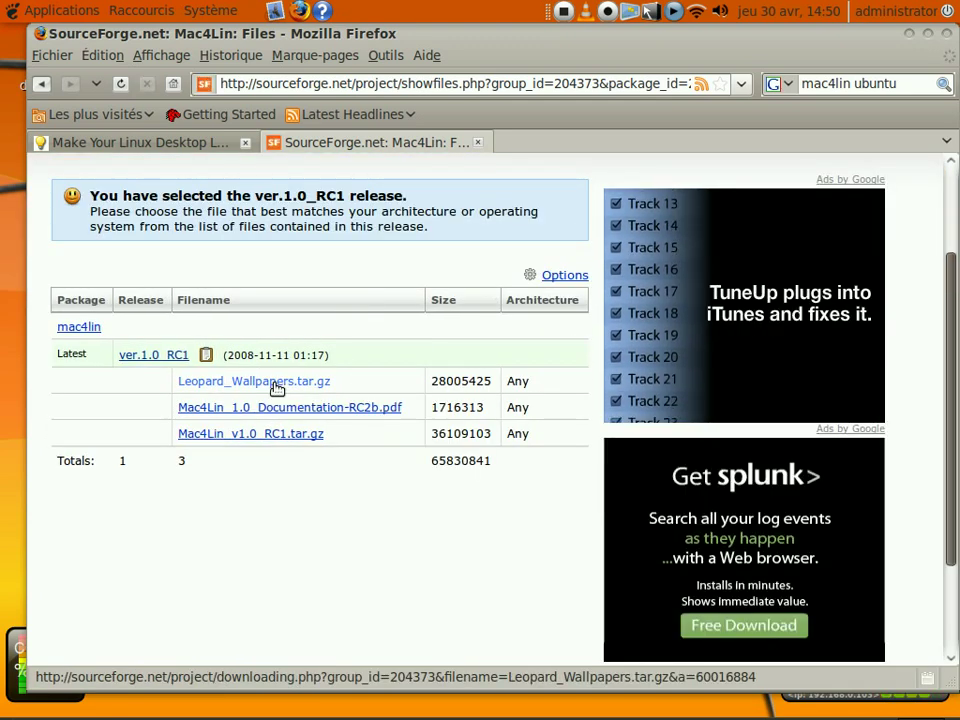
Request Mac4Lin_v1.0_RC1.tar.gz with the option to save the file, and cancel the download
click(300, 438)
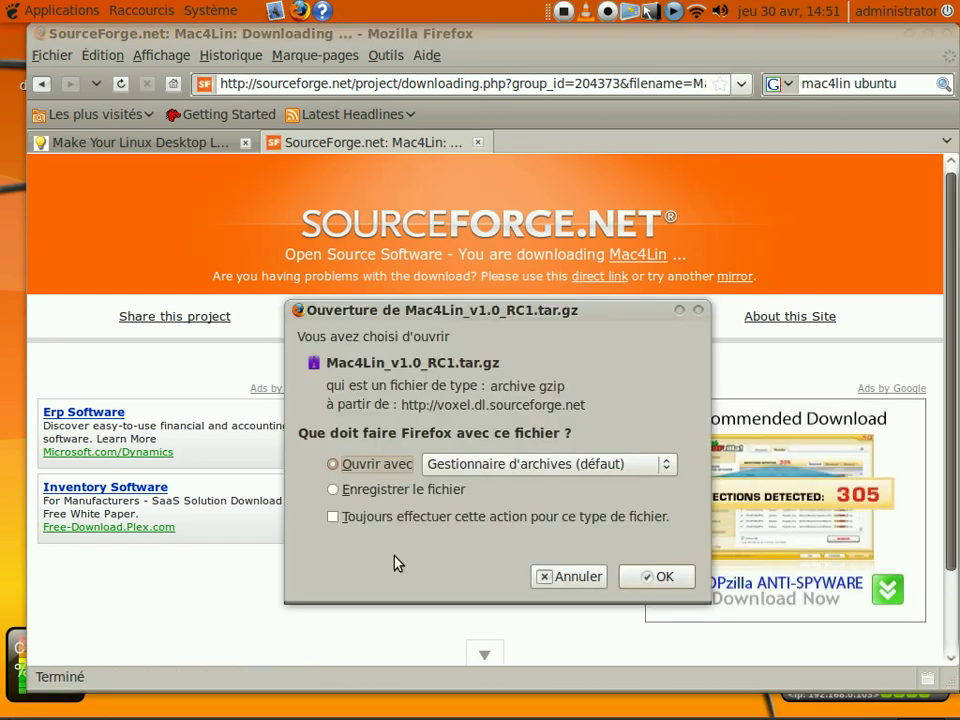
click(383, 492)
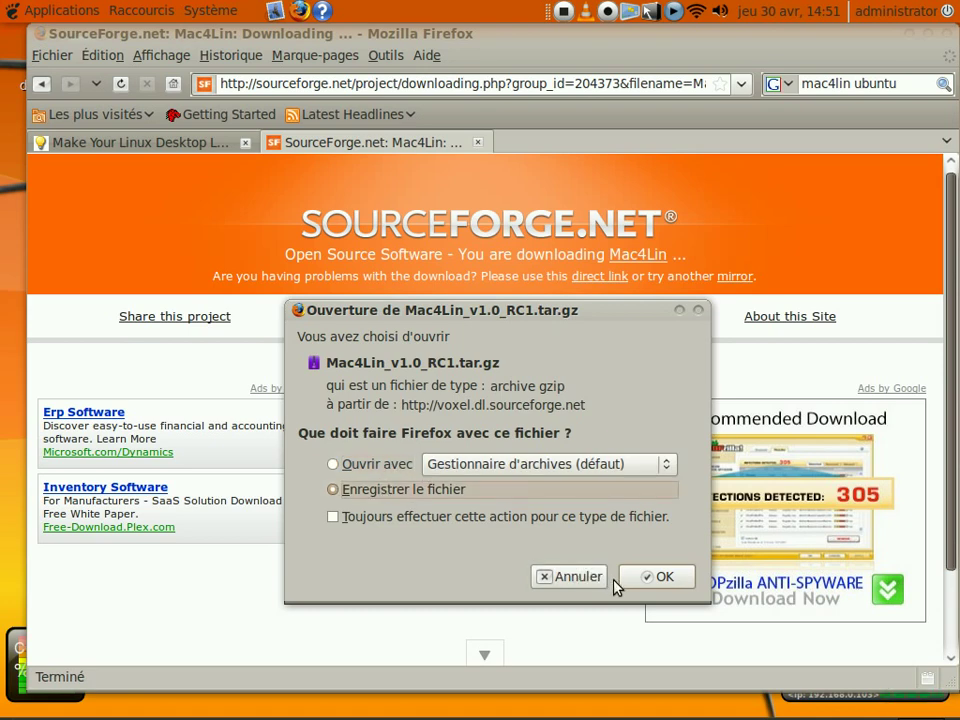
click(578, 578)
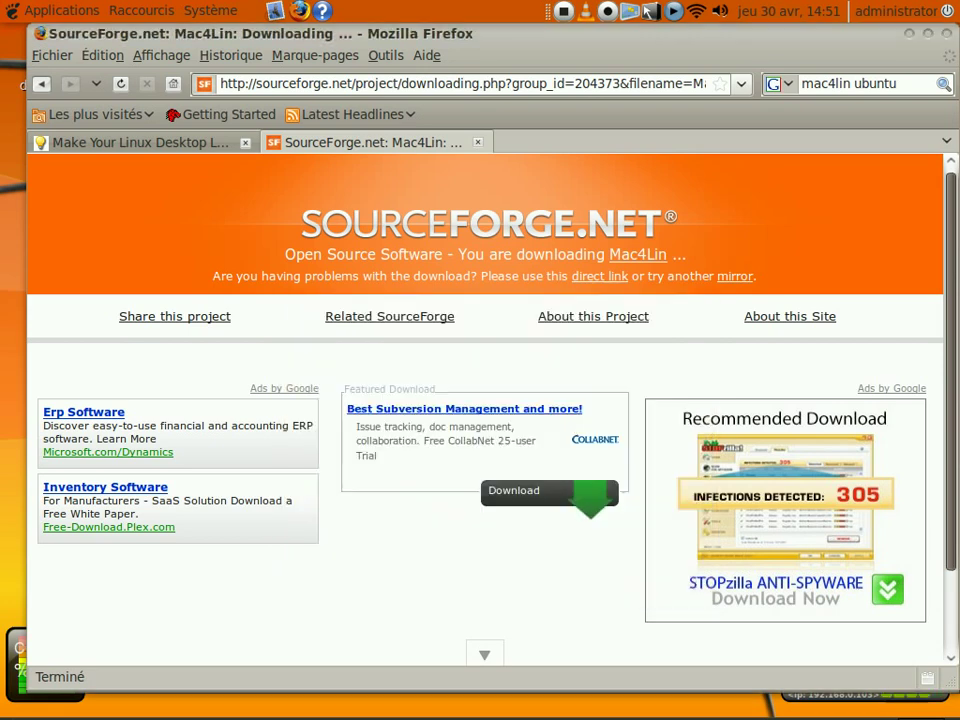
Minimize the browser, open the desktop's Appearance preferences and, after reviewing the theme list, start installing a theme
click(910, 38)
click(210, 11)
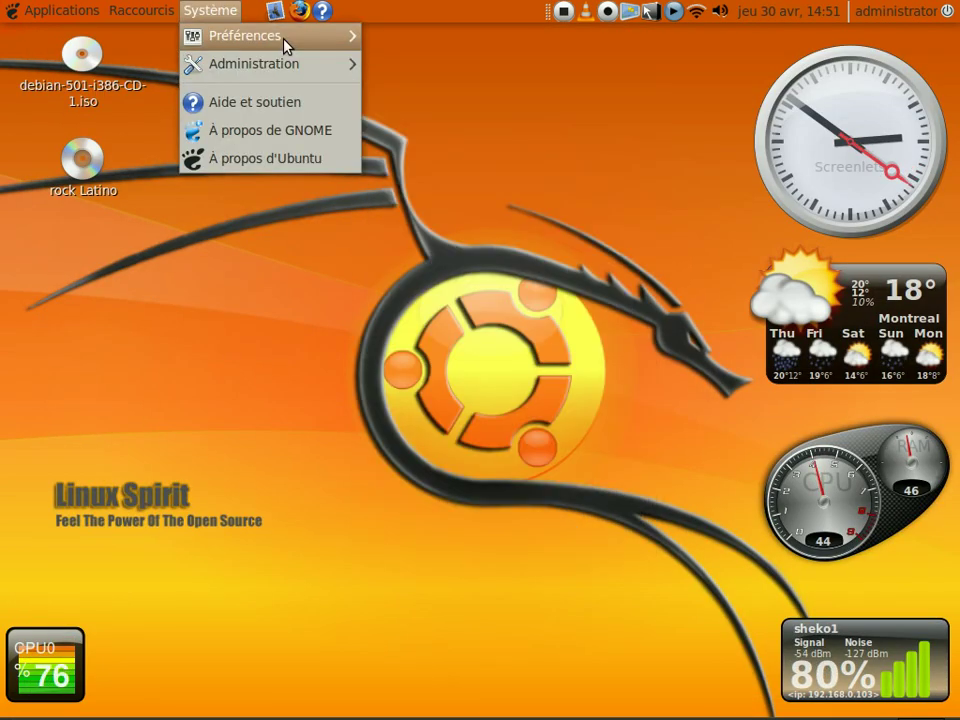
mouse_move(345, 40)
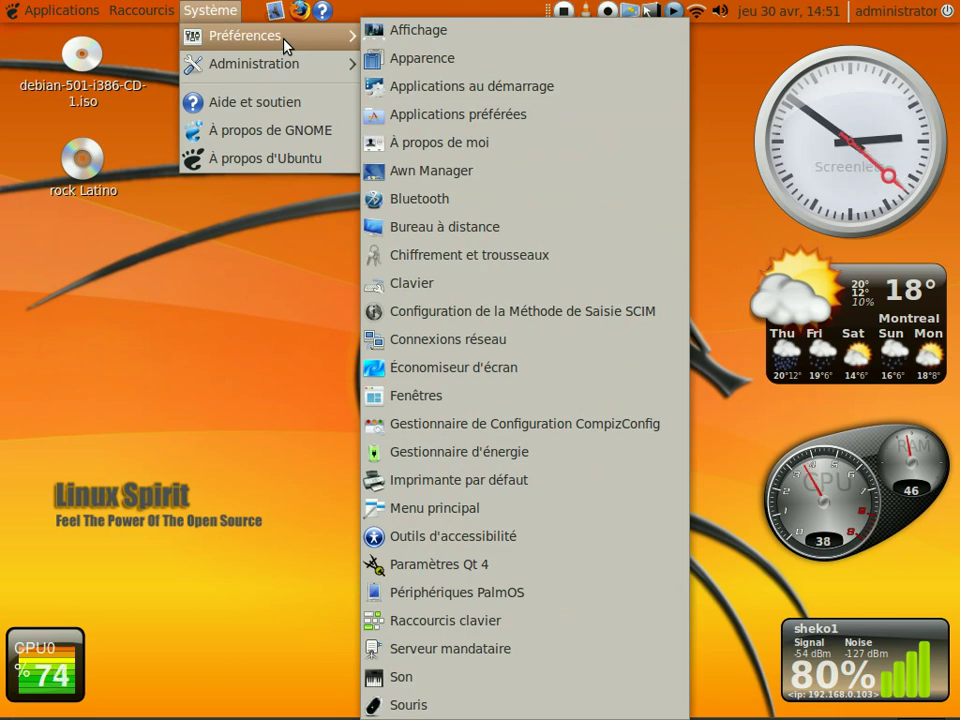
click(458, 63)
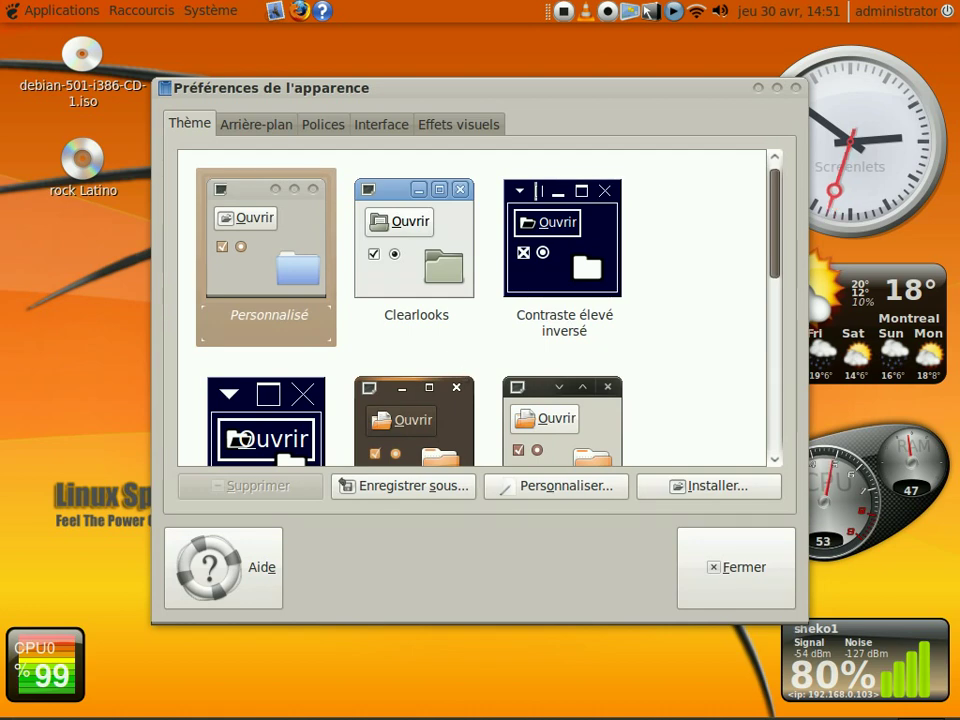
scroll(457, 325, down, 3)
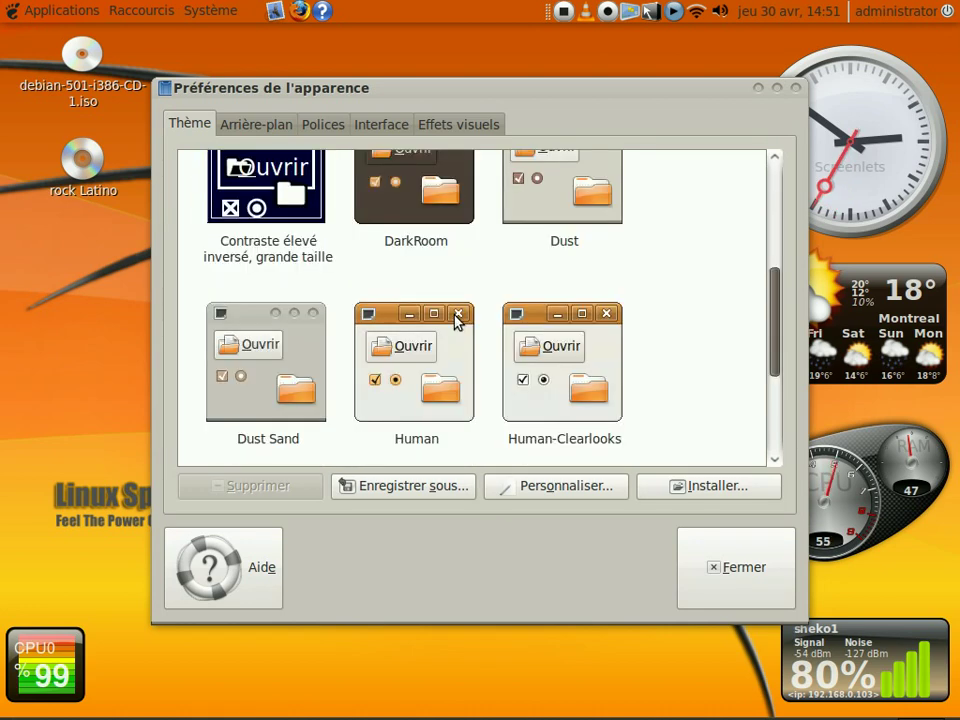
scroll(455, 316, down, 3)
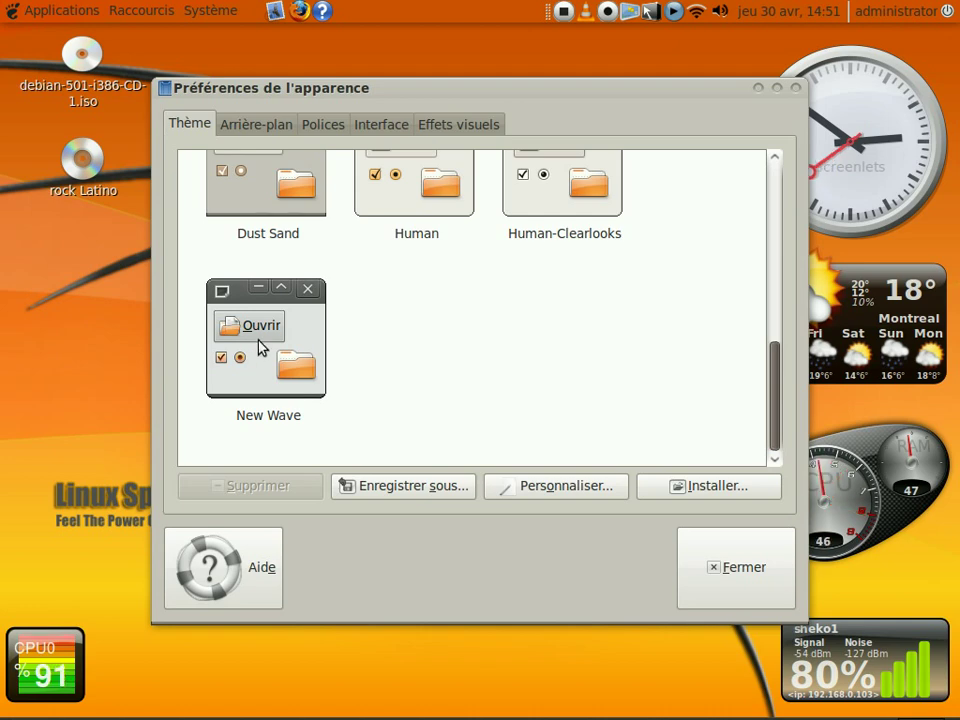
scroll(499, 347, up, 8)
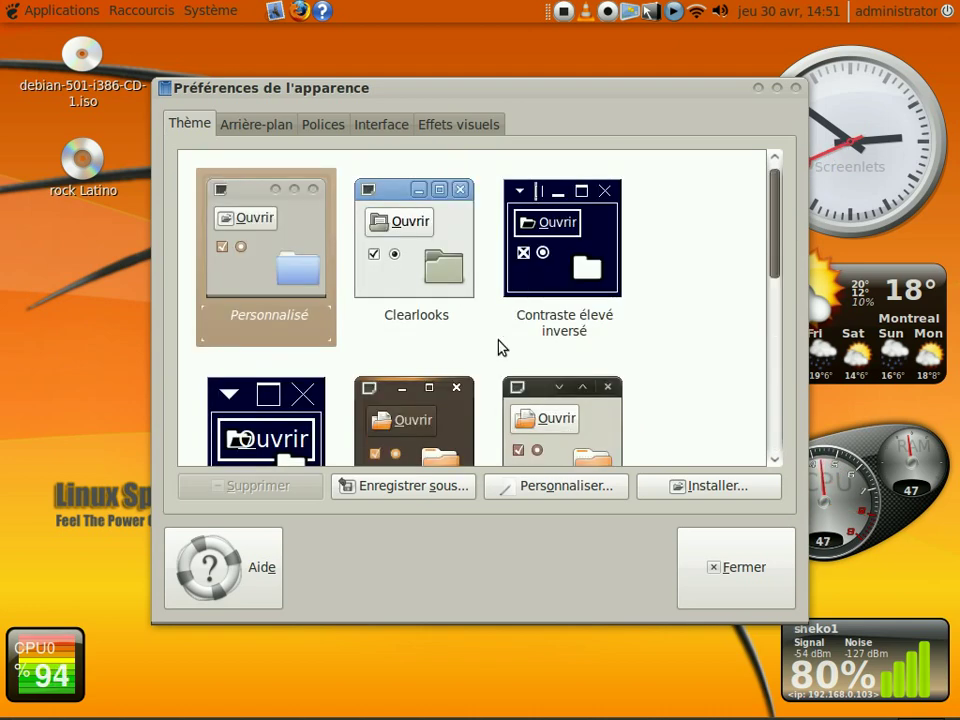
scroll(499, 347, down, 8)
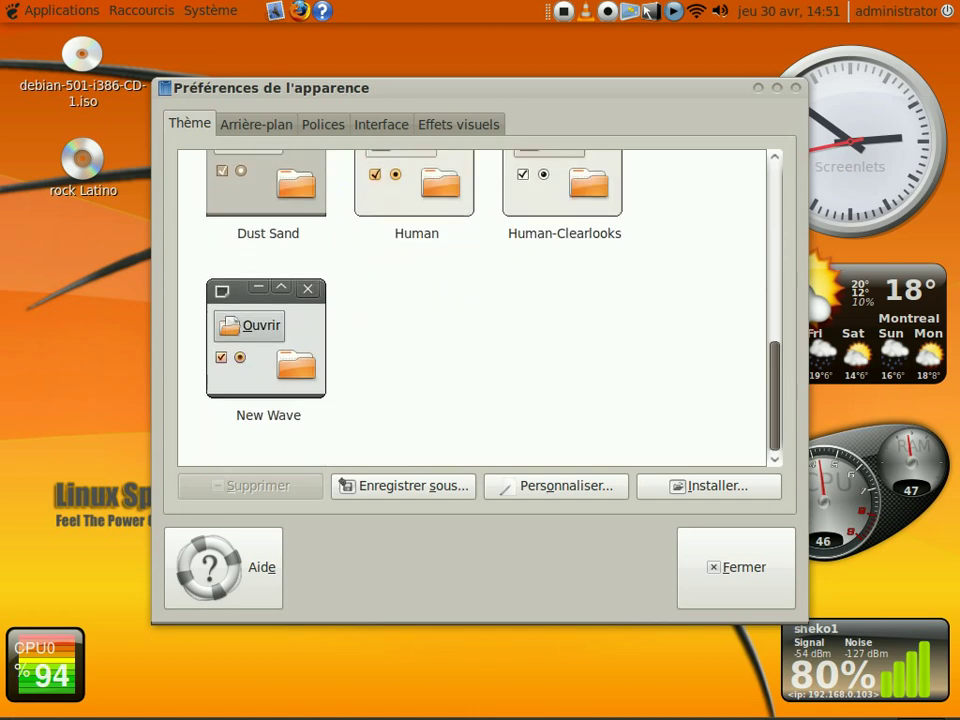
click(682, 489)
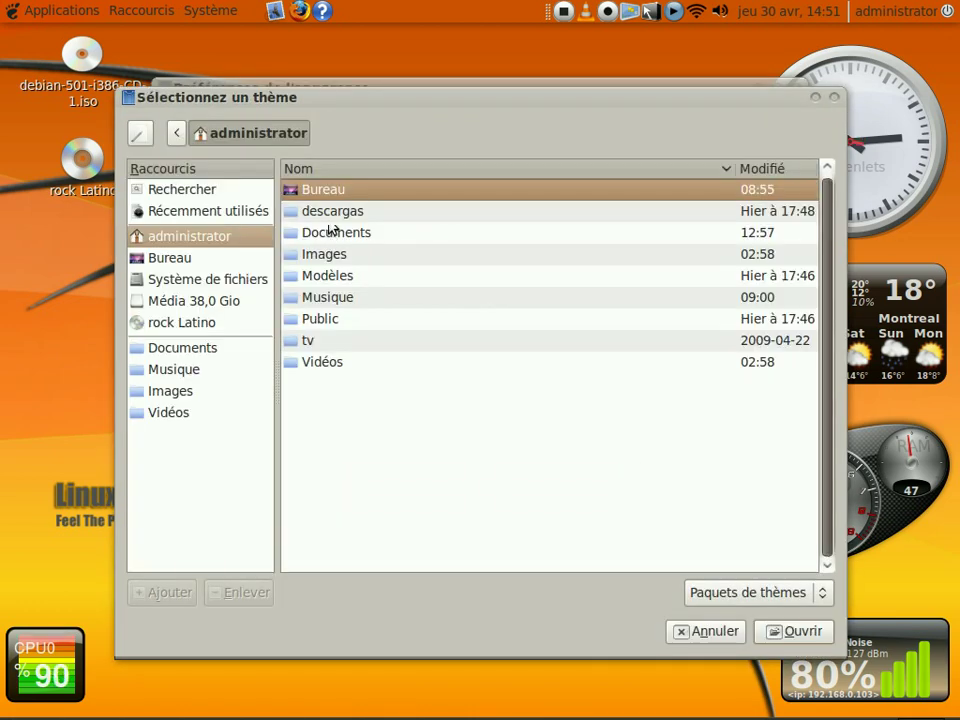
double_click(330, 212)
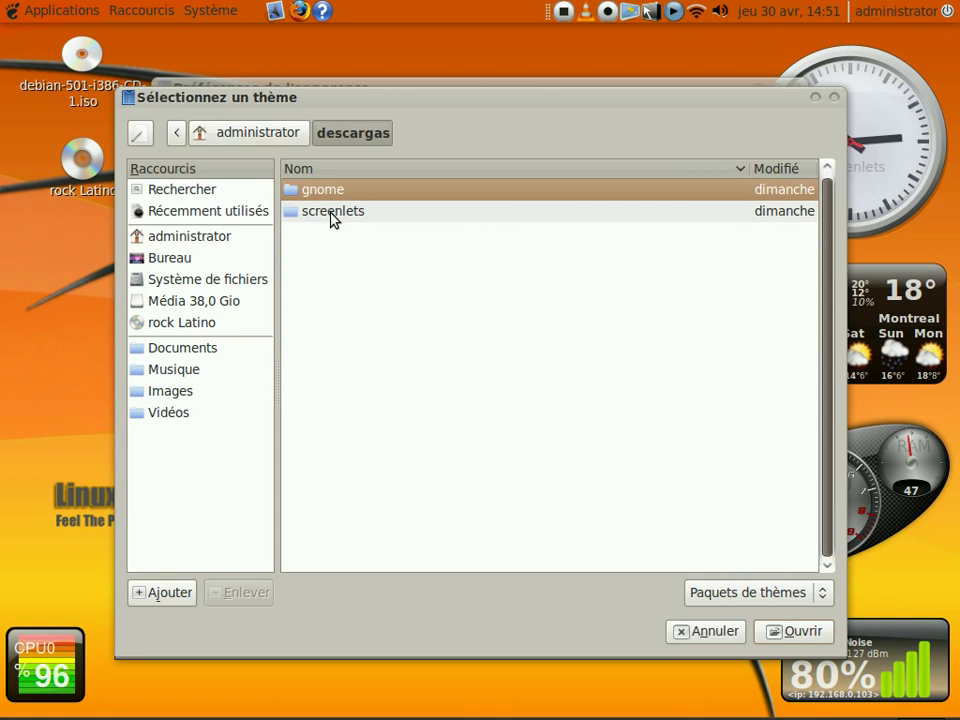
double_click(332, 197)
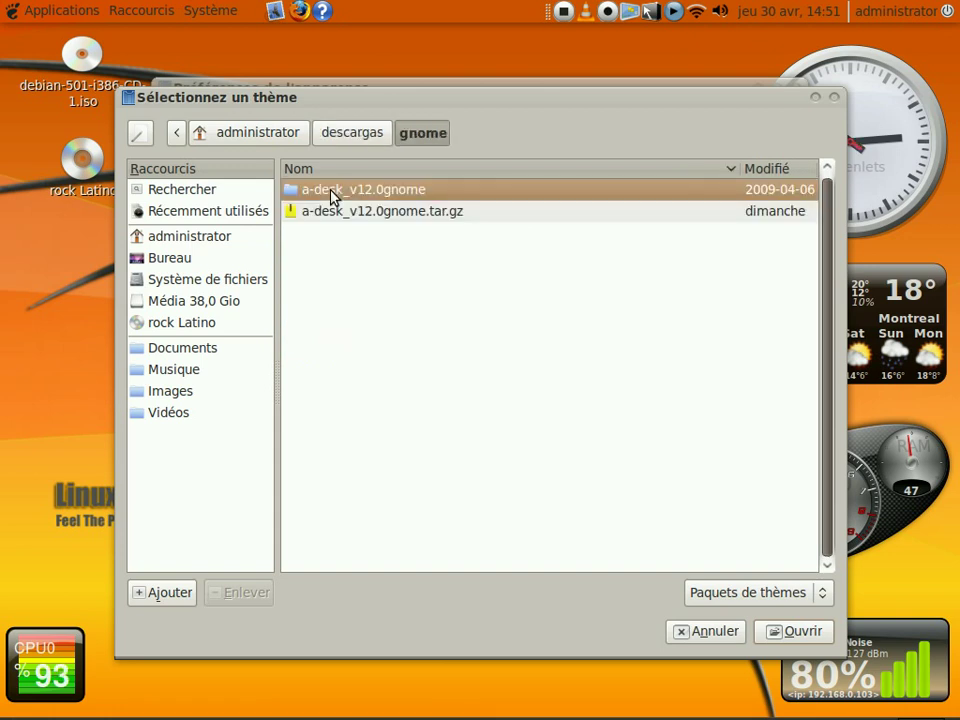
click(340, 134)
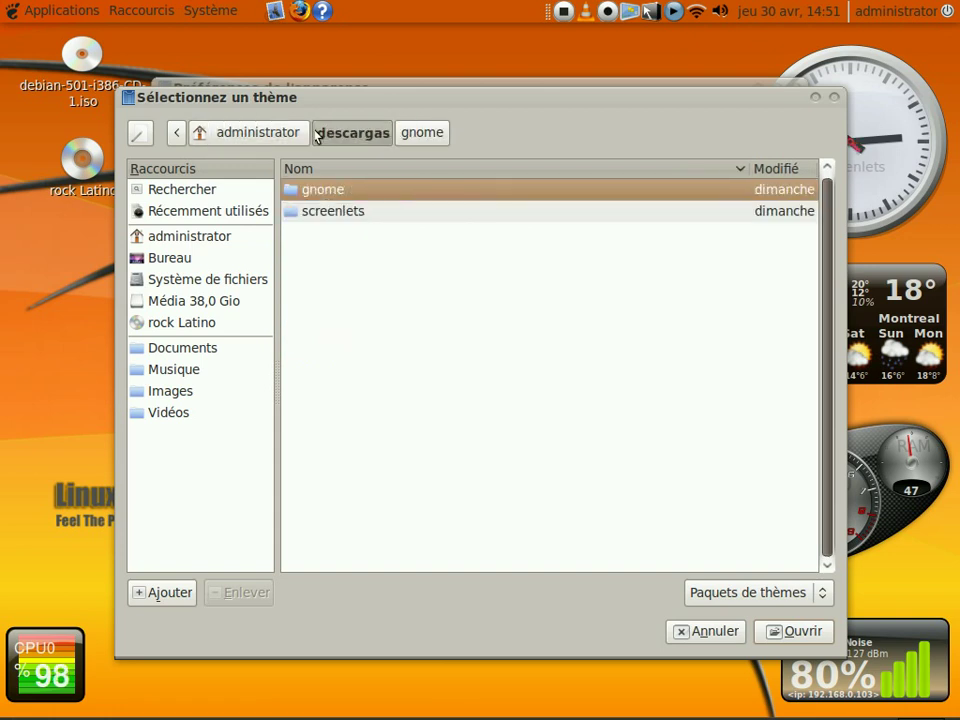
click(294, 134)
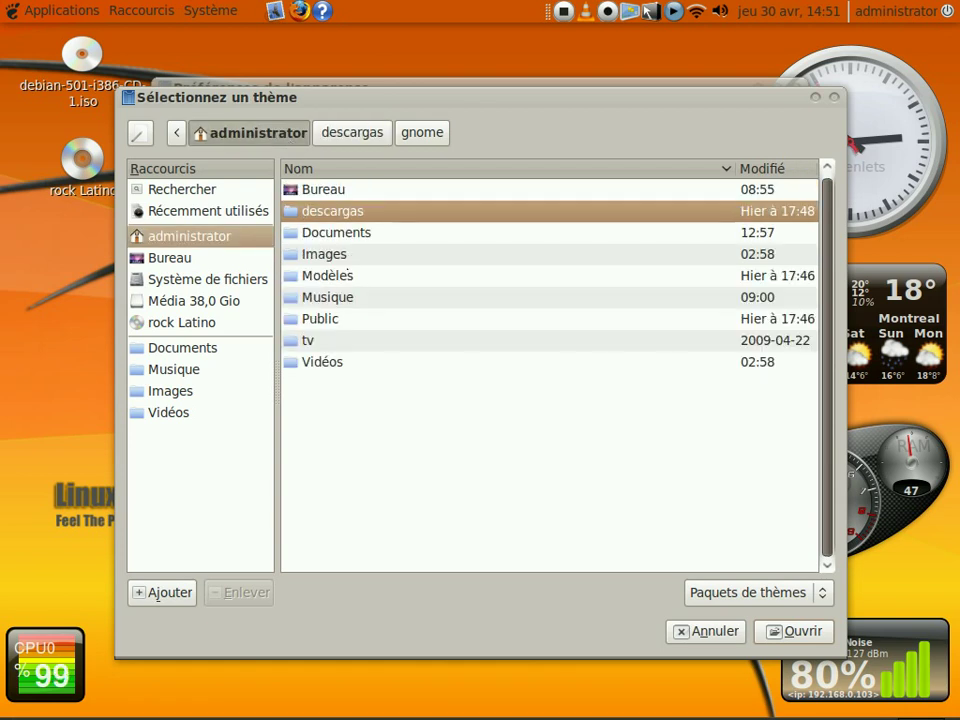
Browse to the decor folder inside Images and open Mac4Lin_v1.0_RC1.tar.gz as the theme package to install
double_click(340, 256)
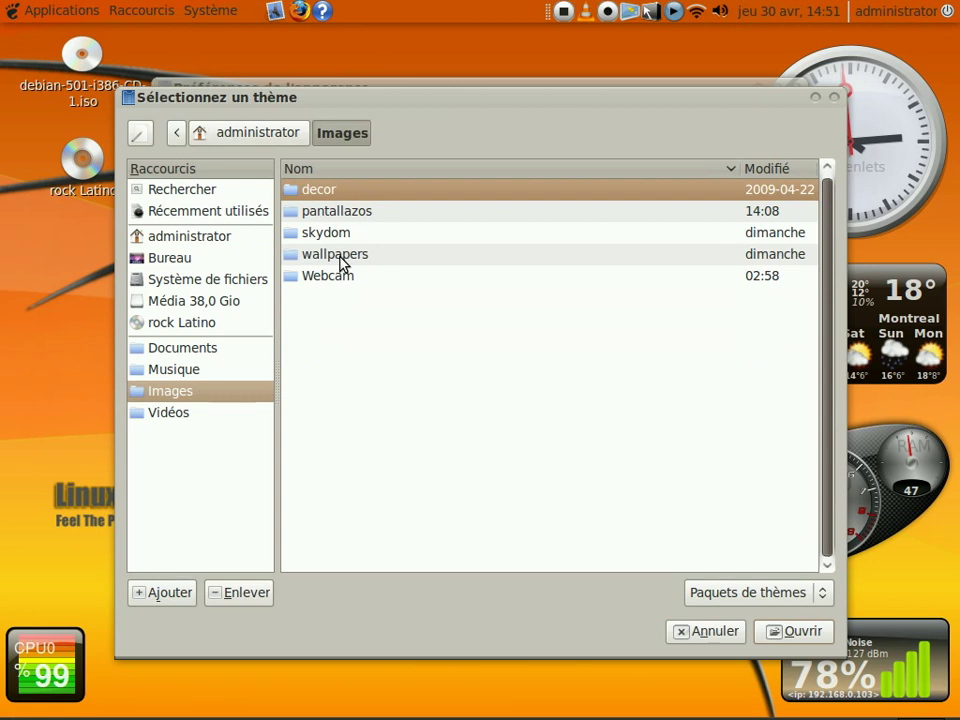
double_click(343, 190)
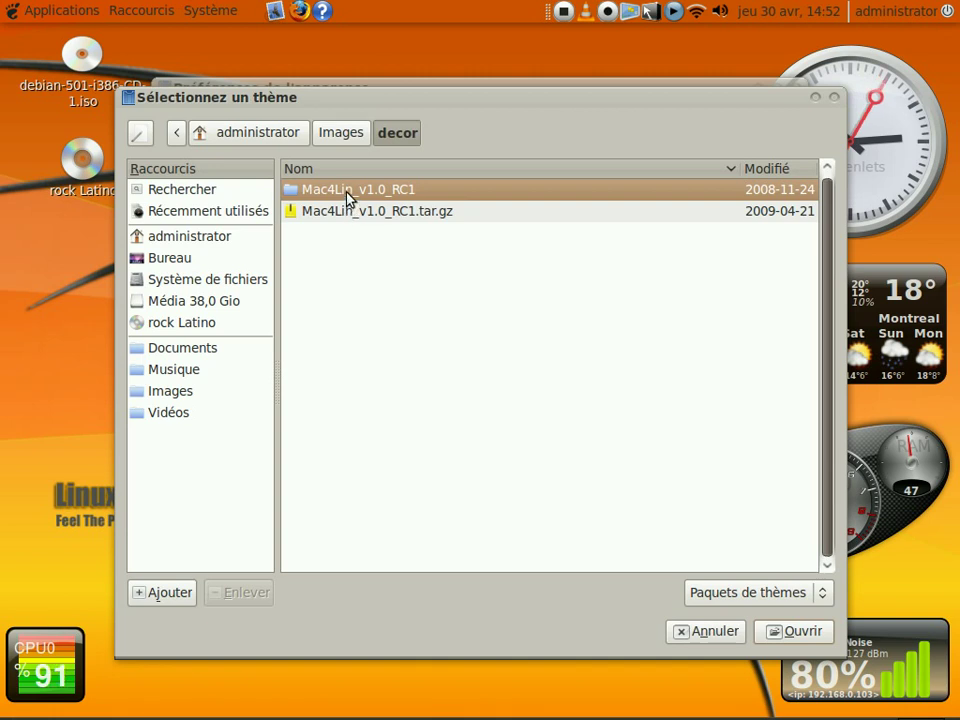
double_click(348, 190)
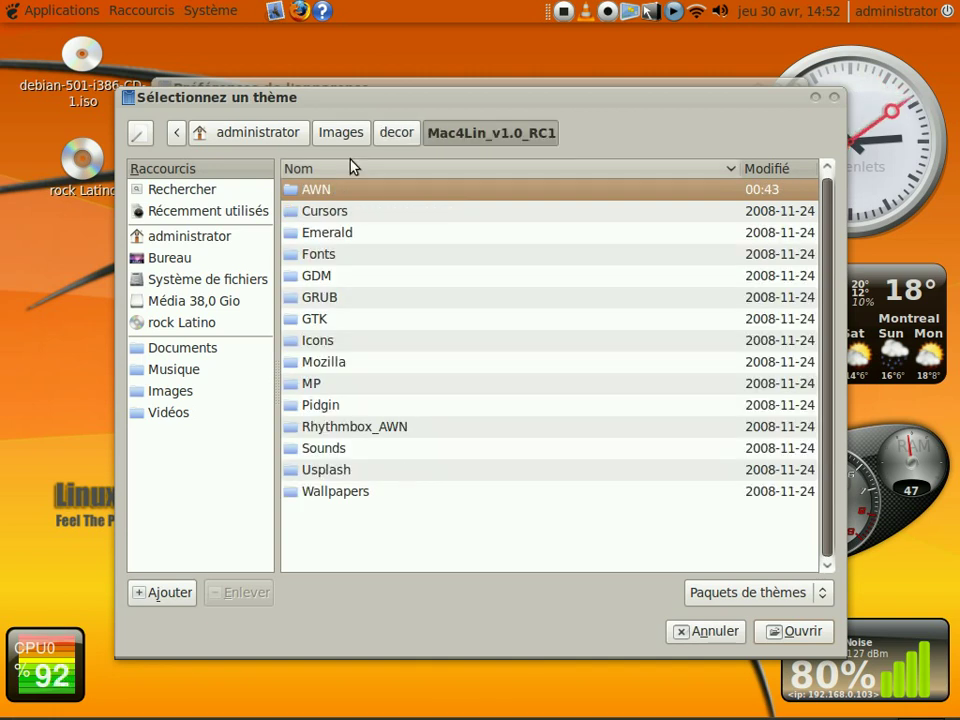
click(386, 134)
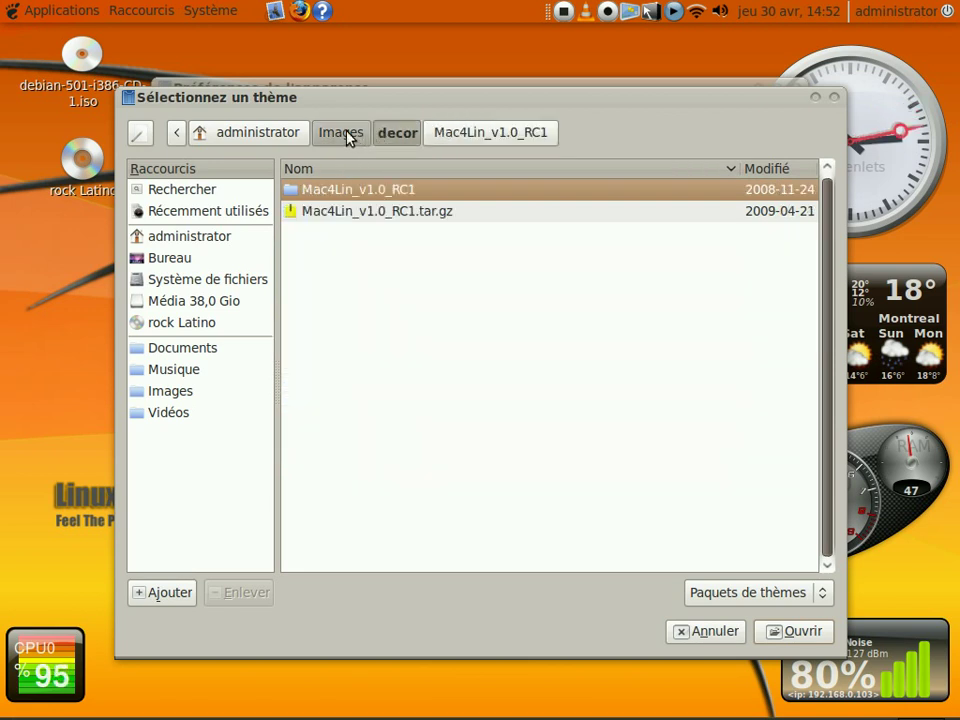
click(345, 134)
click(390, 135)
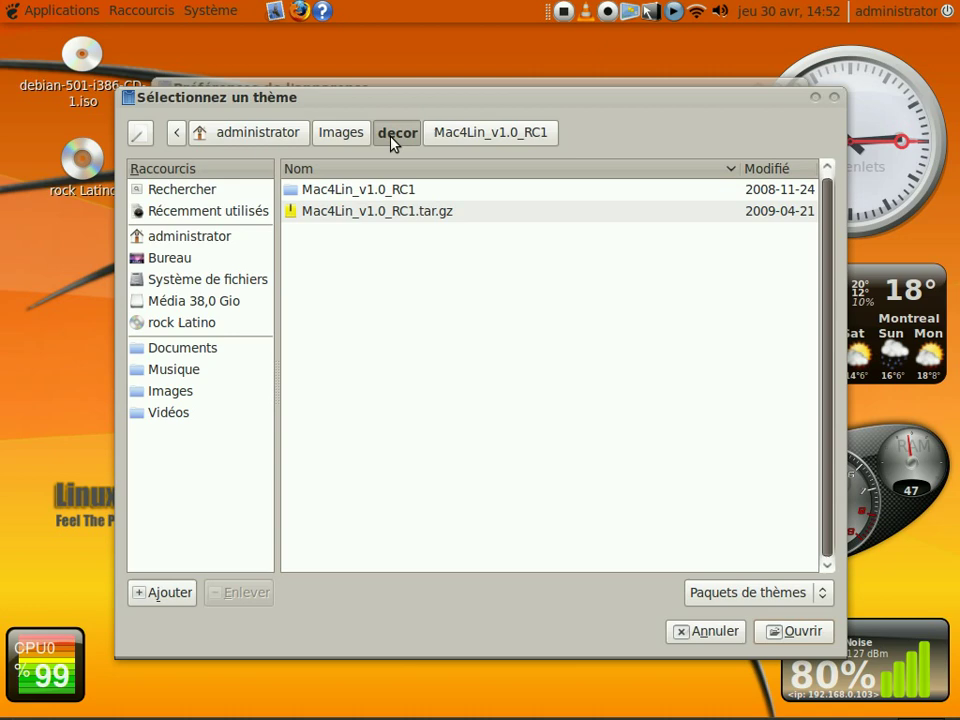
click(333, 212)
click(789, 632)
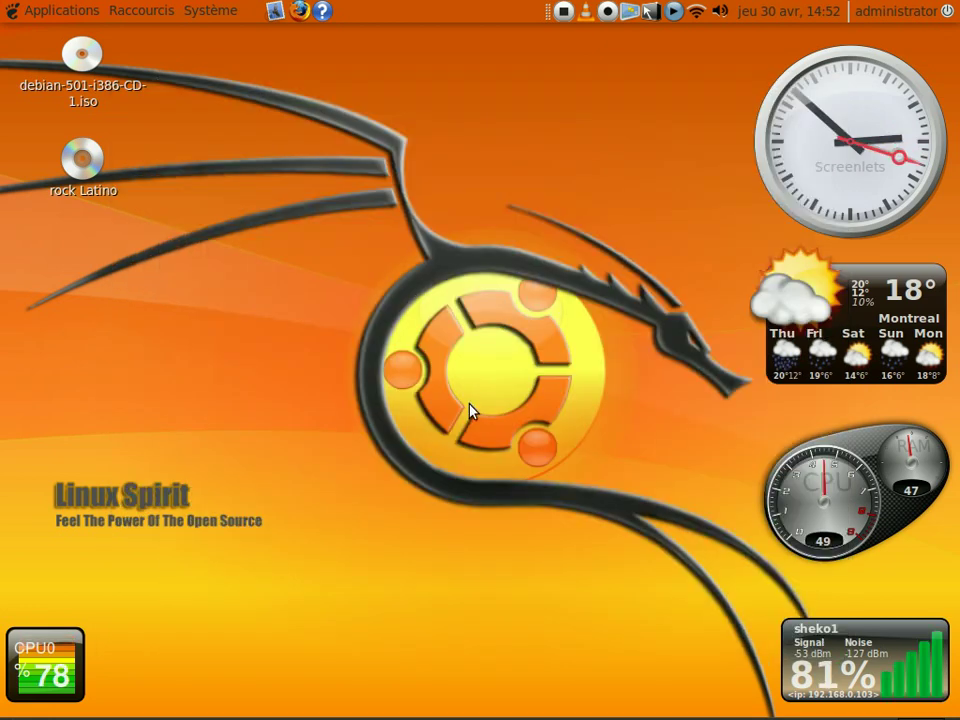
Reopen the Appearance preferences, look through the background, font and interface settings, and return to the themes
click(232, 11)
mouse_move(242, 36)
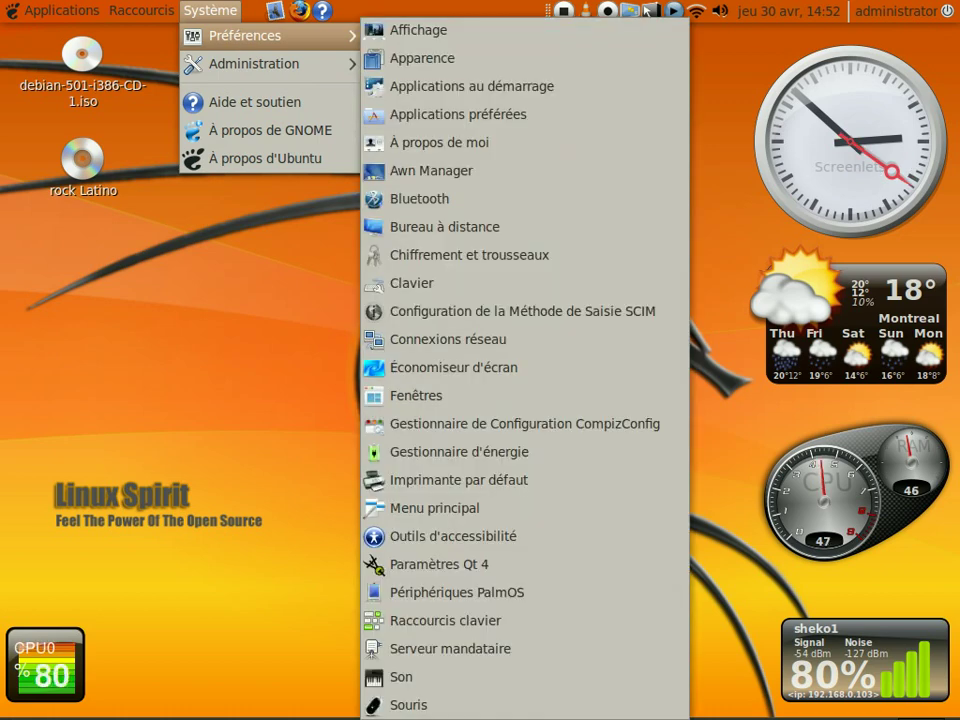
click(443, 62)
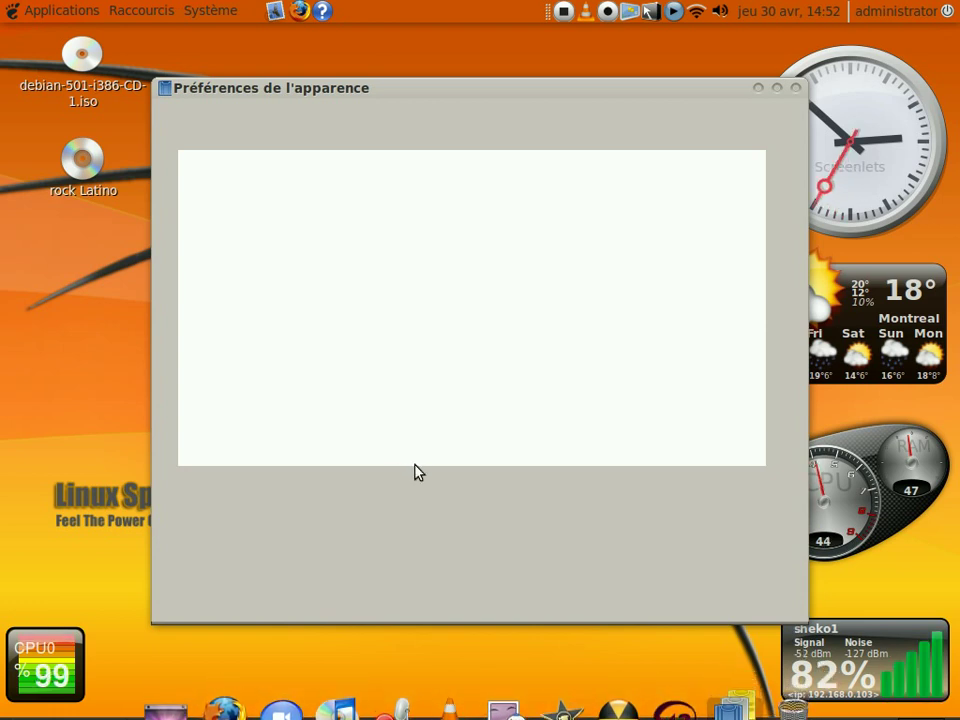
drag(461, 86, 246, 153)
drag(540, 144, 571, 120)
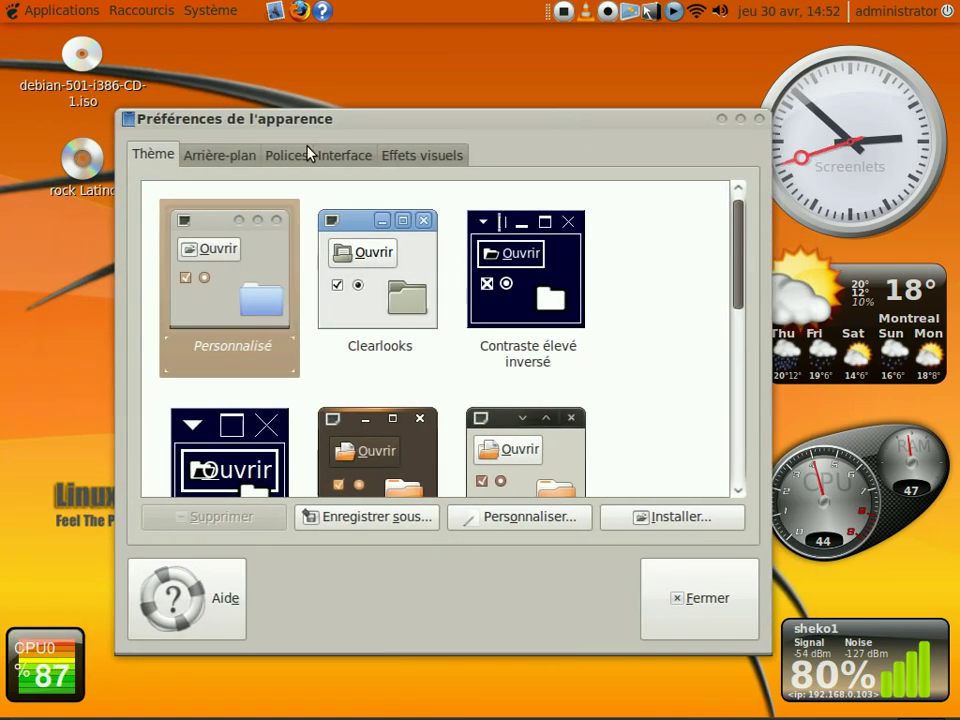
click(244, 163)
click(292, 160)
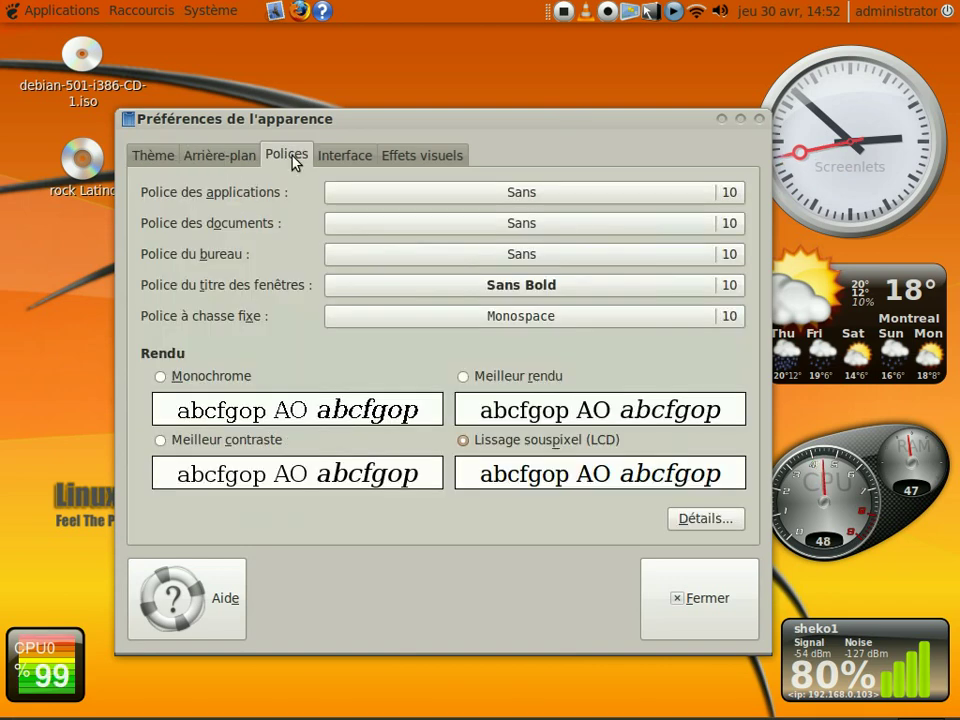
click(340, 160)
click(160, 158)
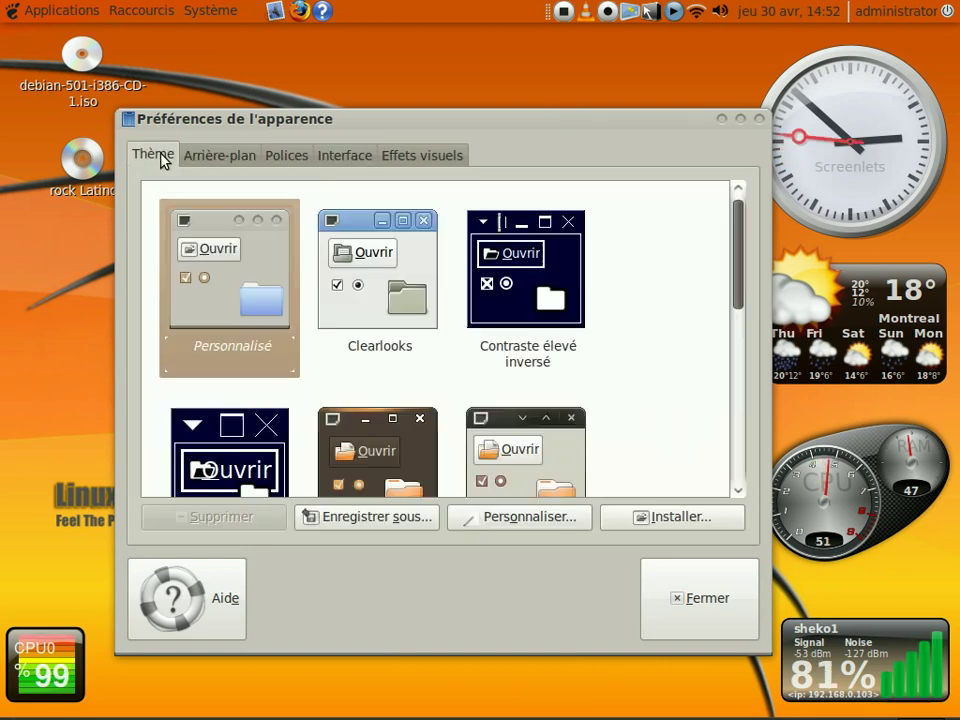
Open the customization of the current theme and examine its controls, colours, window borders, pointers and icons
click(542, 520)
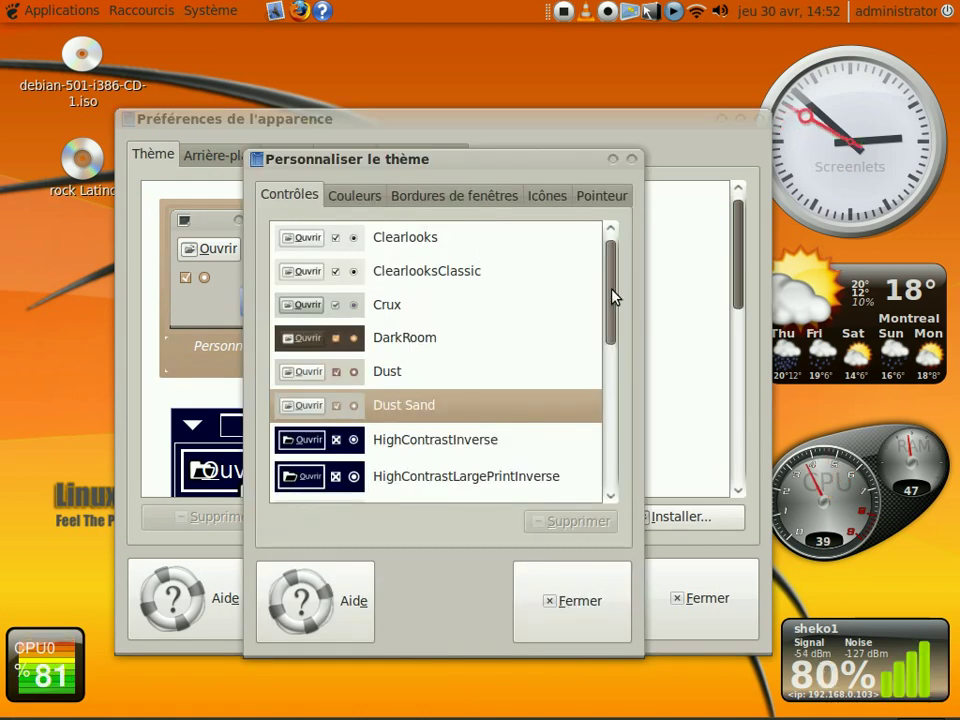
scroll(614, 320, down, 1)
drag(614, 320, 614, 290)
click(362, 195)
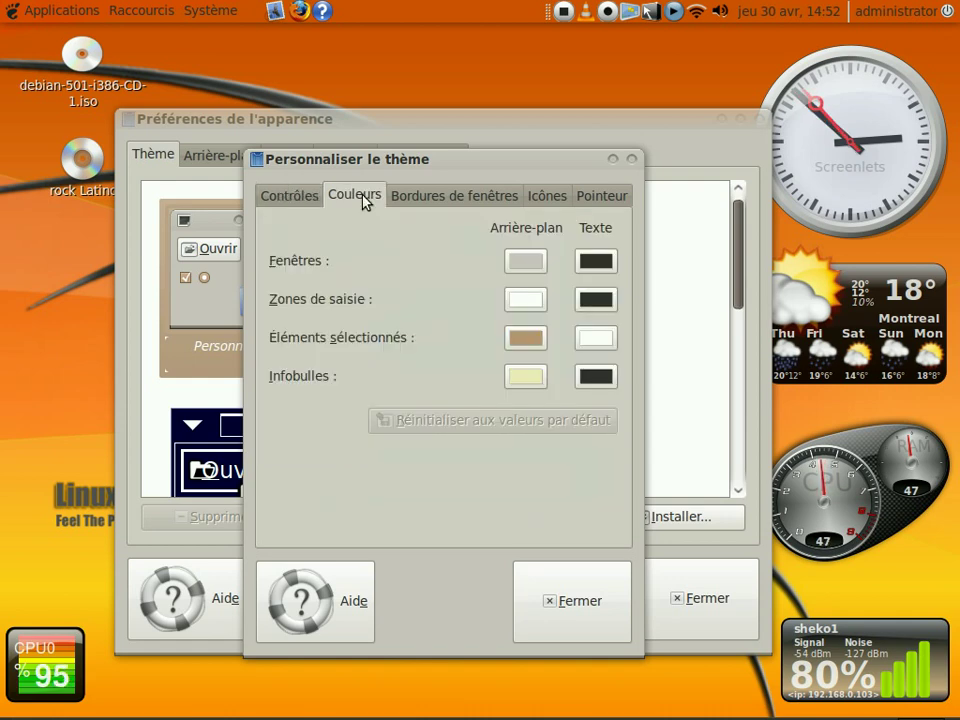
click(416, 197)
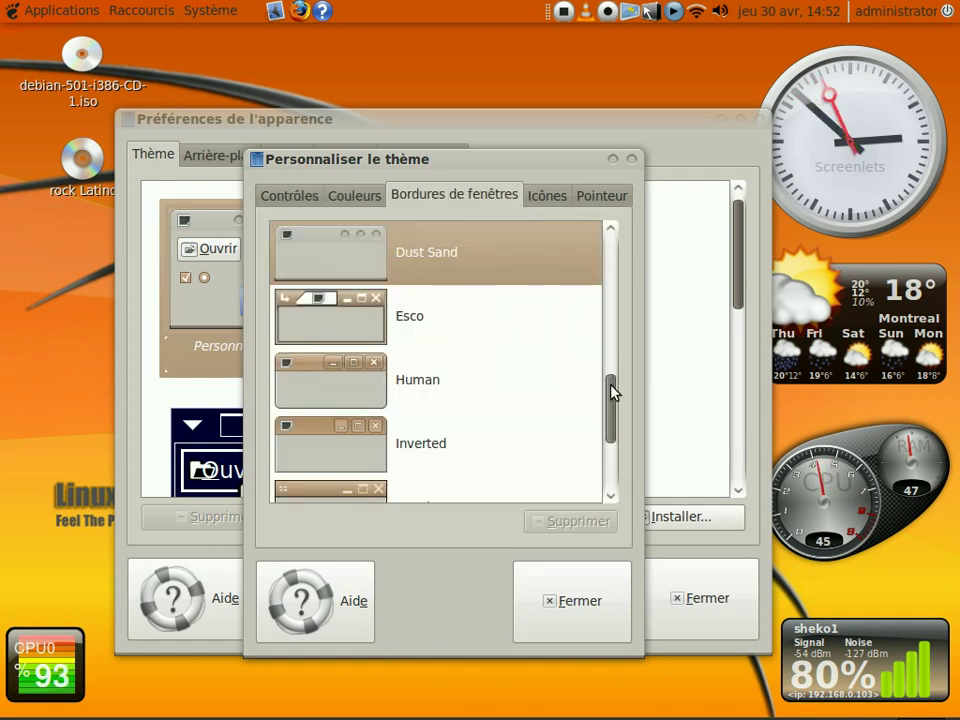
drag(611, 390, 632, 206)
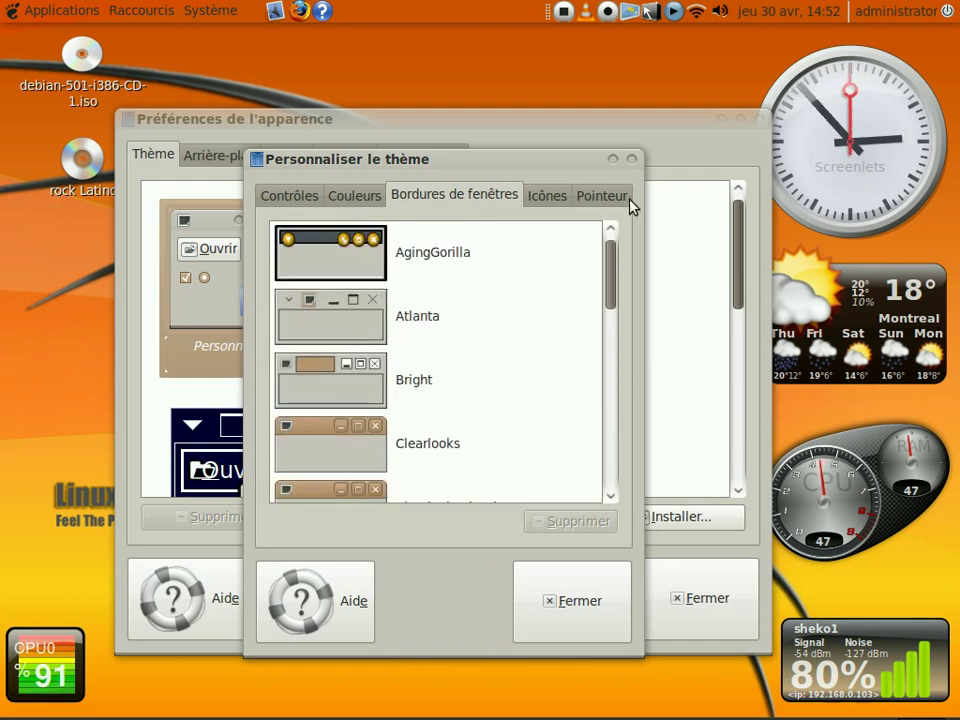
click(626, 198)
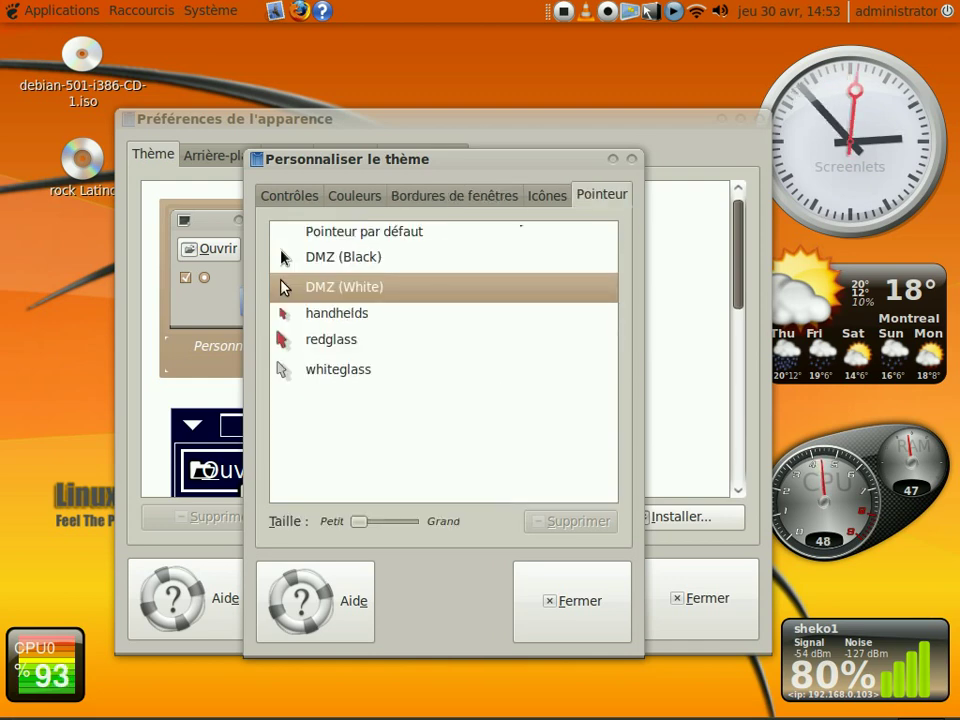
click(533, 197)
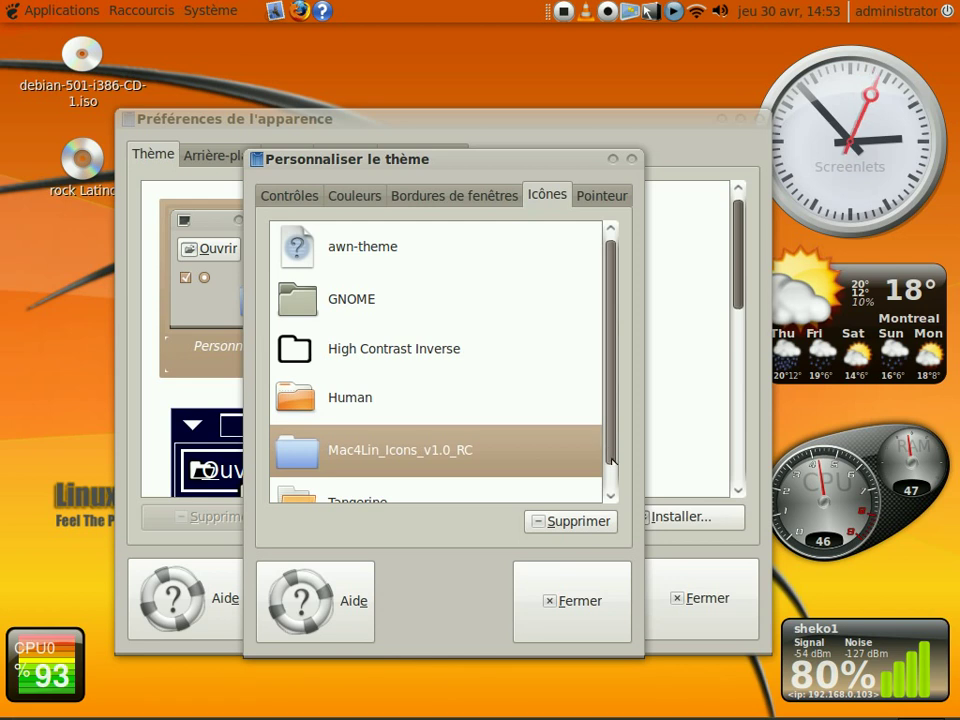
drag(612, 444, 615, 379)
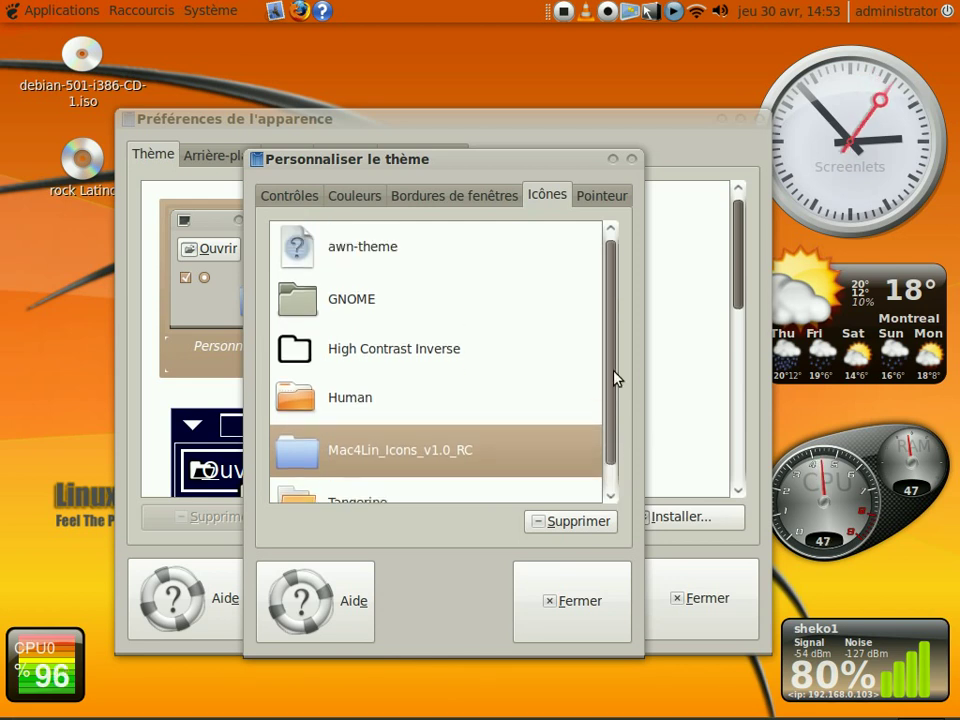
Delete the awn-theme icon set from the theme customization and apply Mac4Lin_Icons_v1.0_RC instead
click(381, 259)
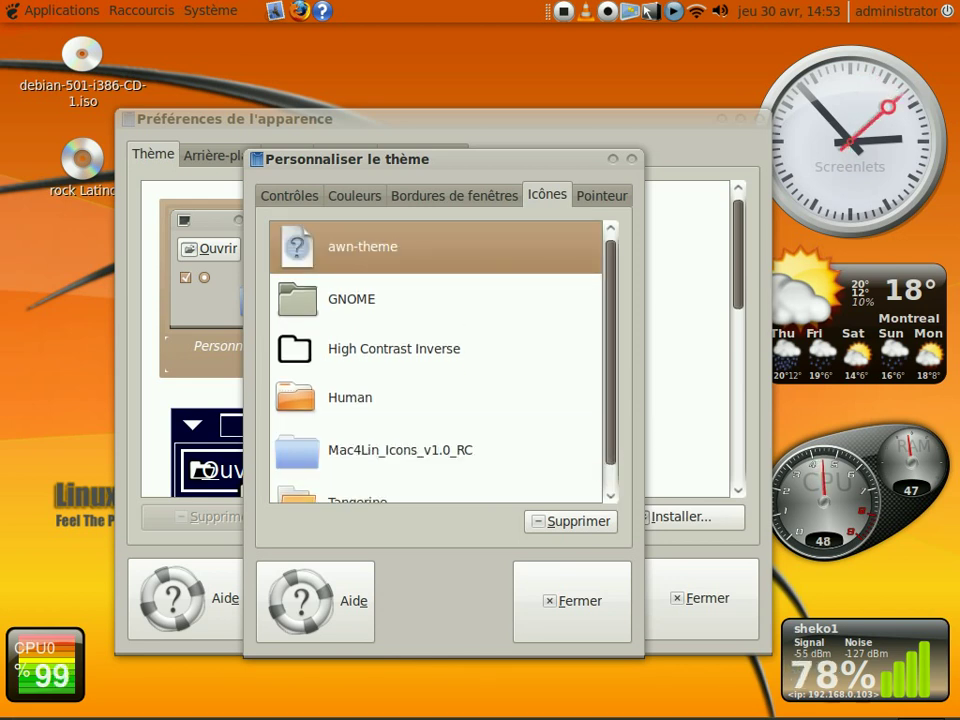
click(589, 515)
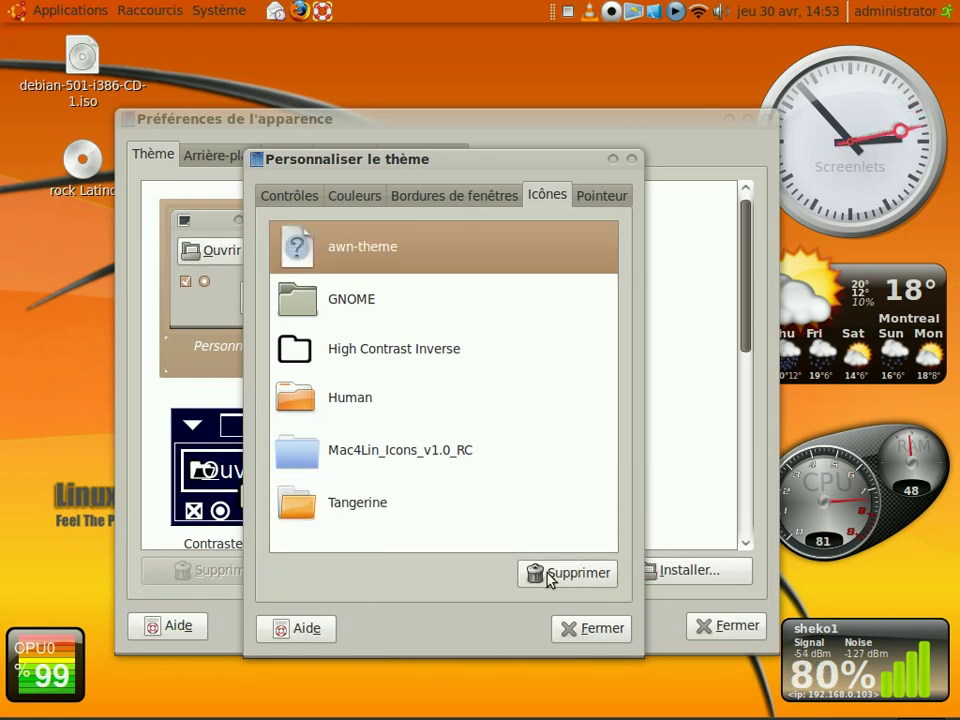
click(549, 574)
click(547, 392)
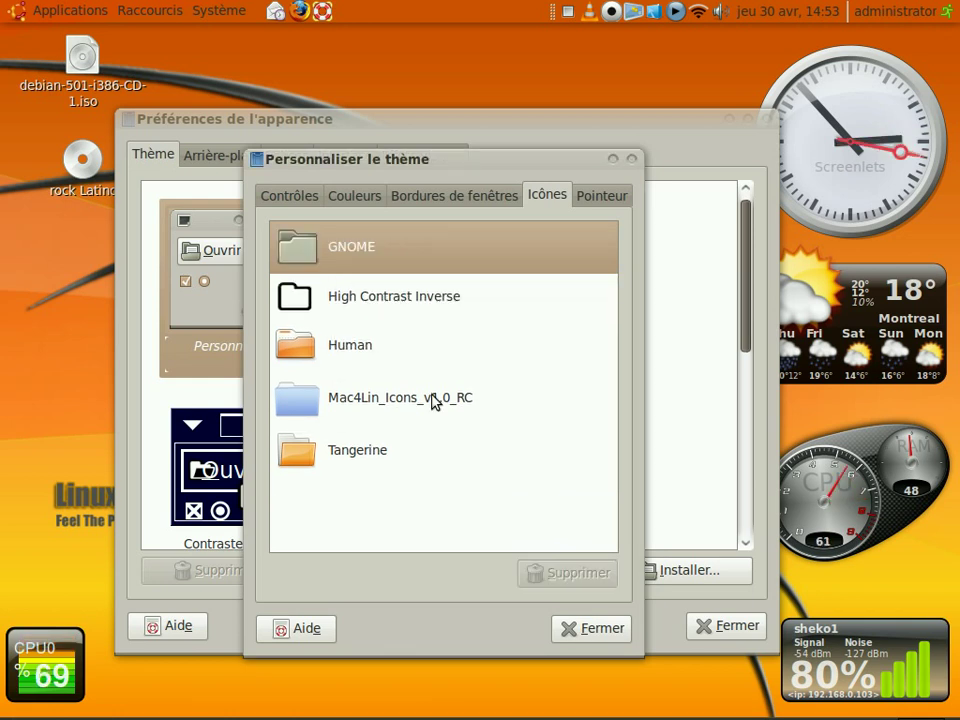
click(433, 402)
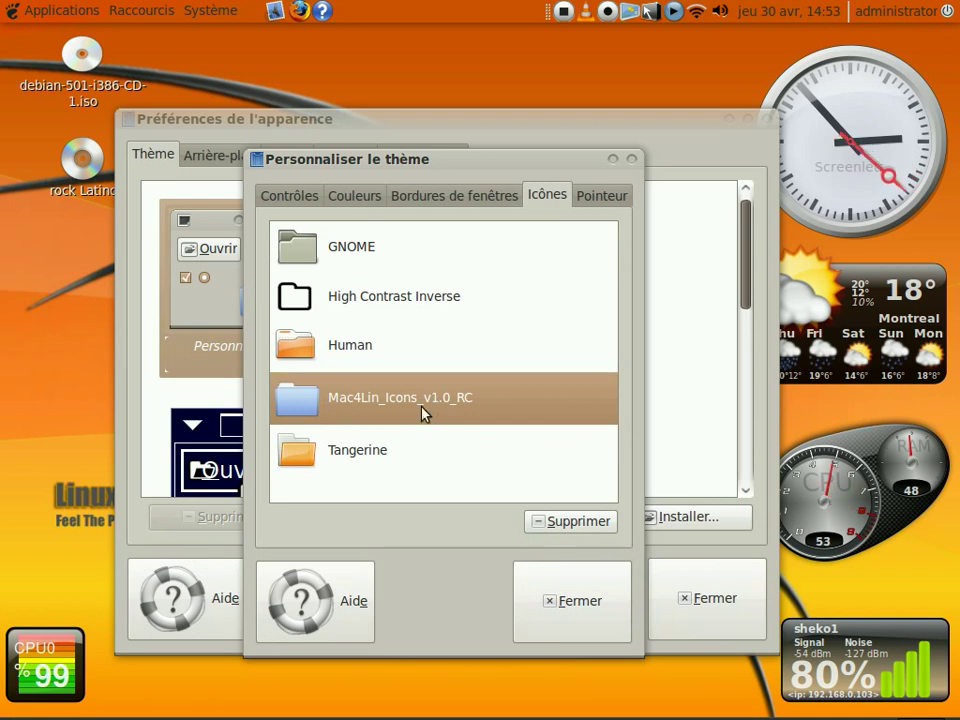
Look through the window border styles down to the end of the list, and close the customization and Appearance preferences
click(487, 200)
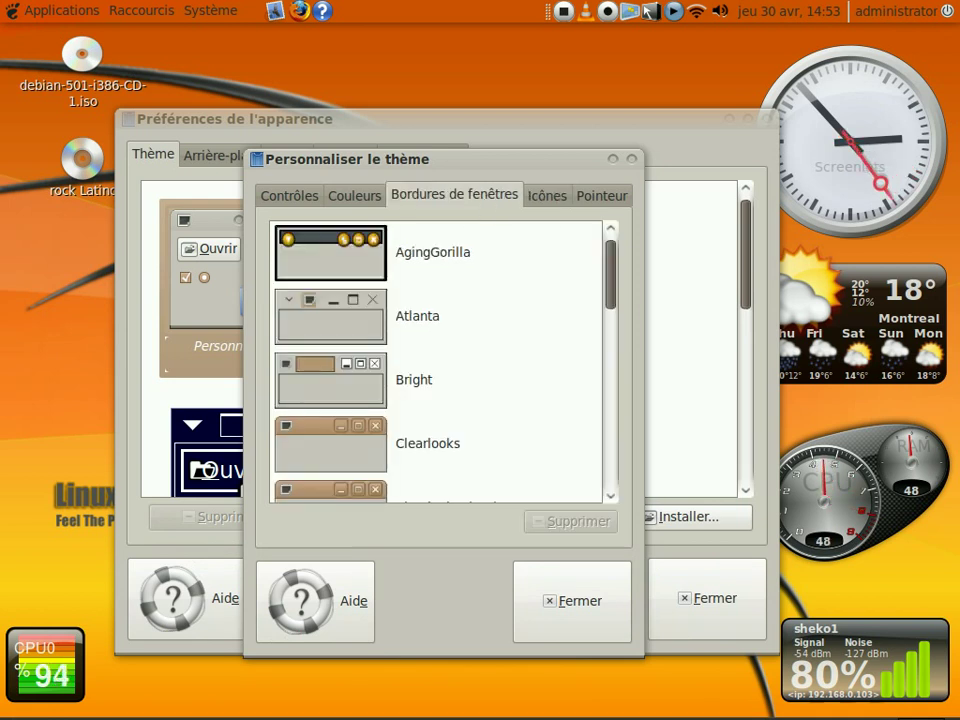
drag(614, 281, 617, 454)
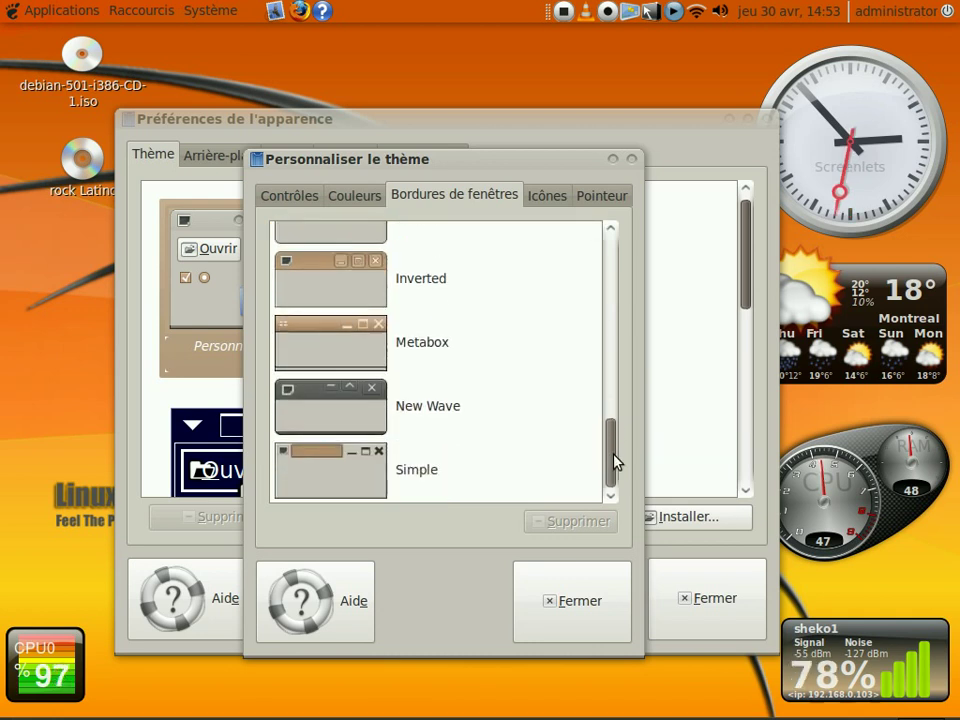
click(585, 621)
click(697, 586)
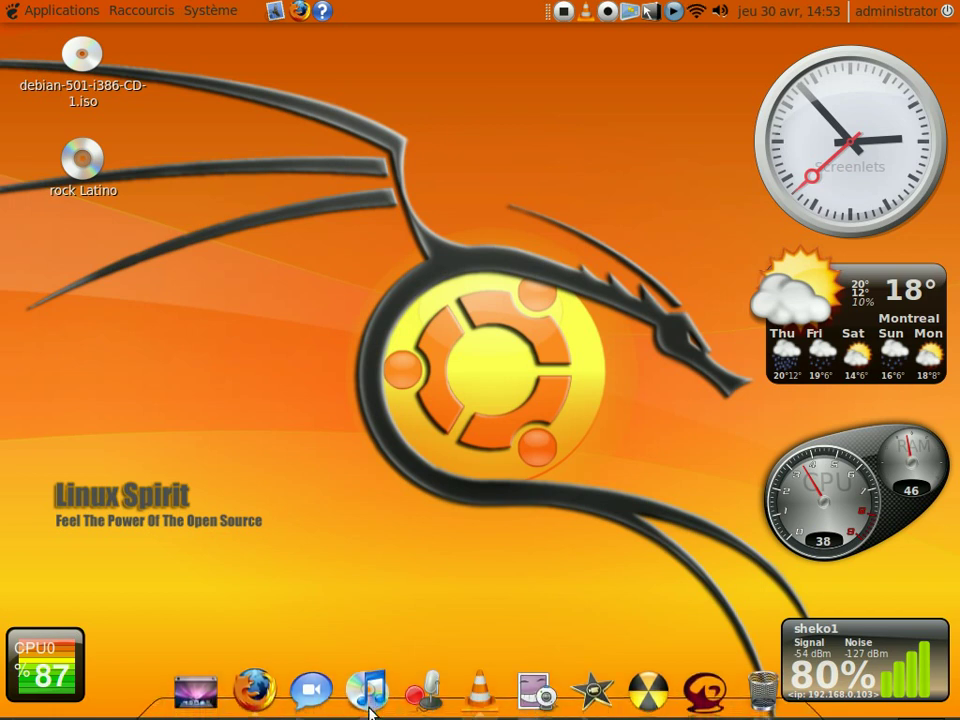
Switch to the music player, play the radio station "(#1 - 246/900) .977 The Hitz Channel" and hide the player window
click(369, 700)
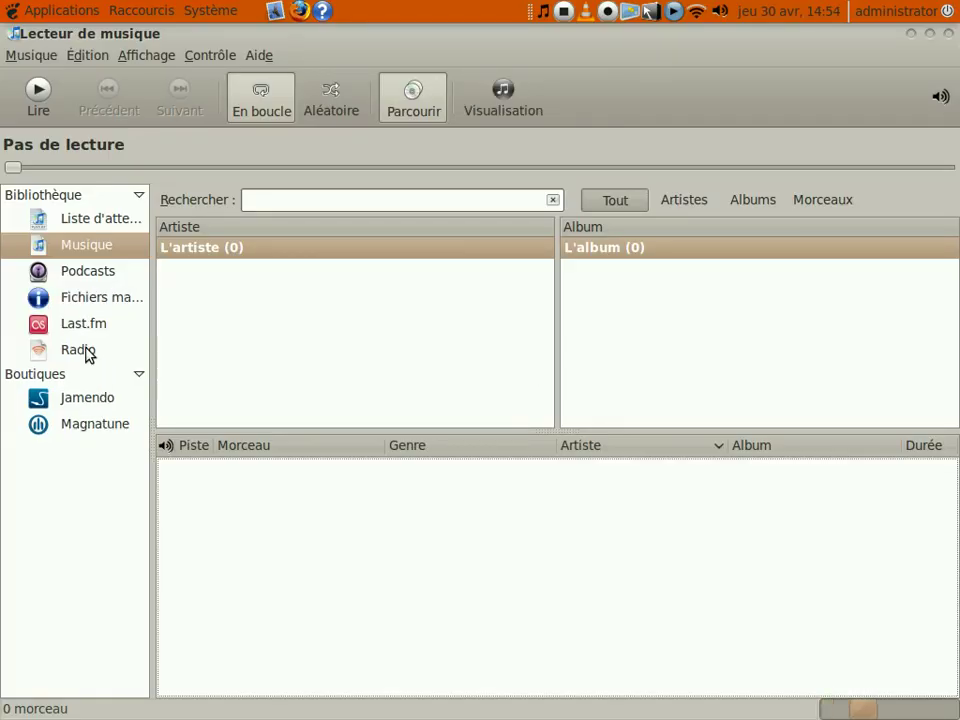
click(86, 355)
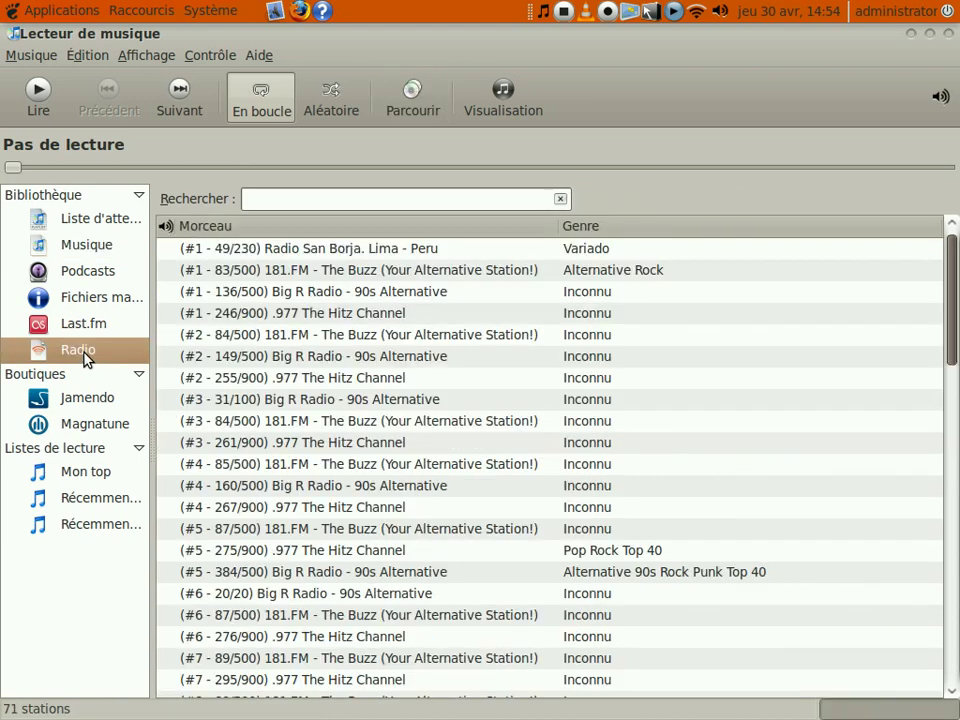
double_click(343, 318)
click(544, 11)
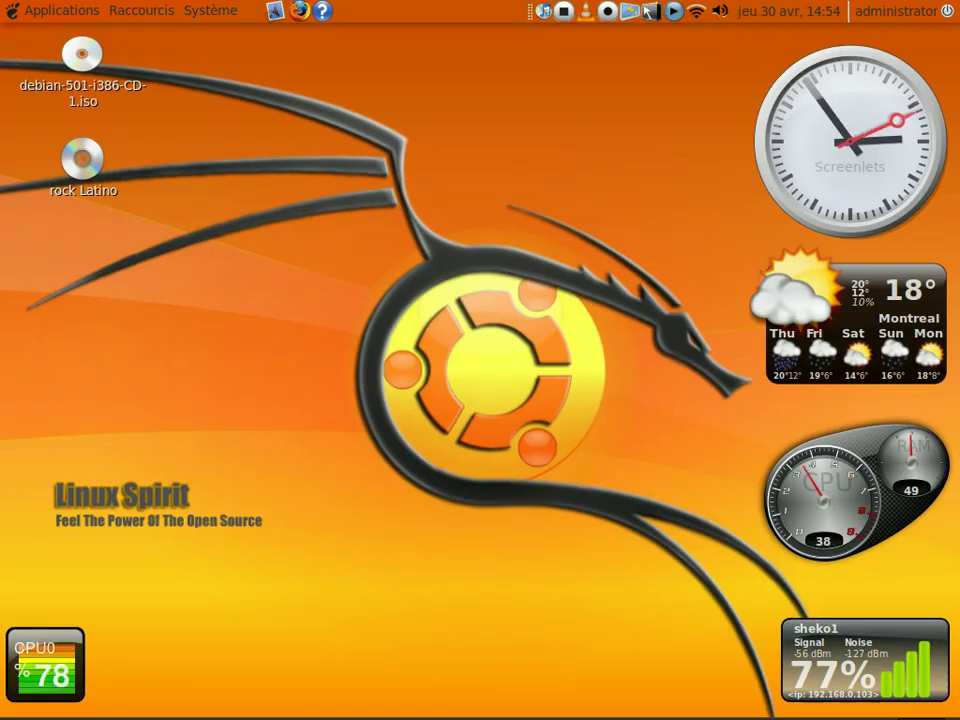
View the volume control and the wireless network list, close them, and briefly show the music player to check the playing station
click(720, 12)
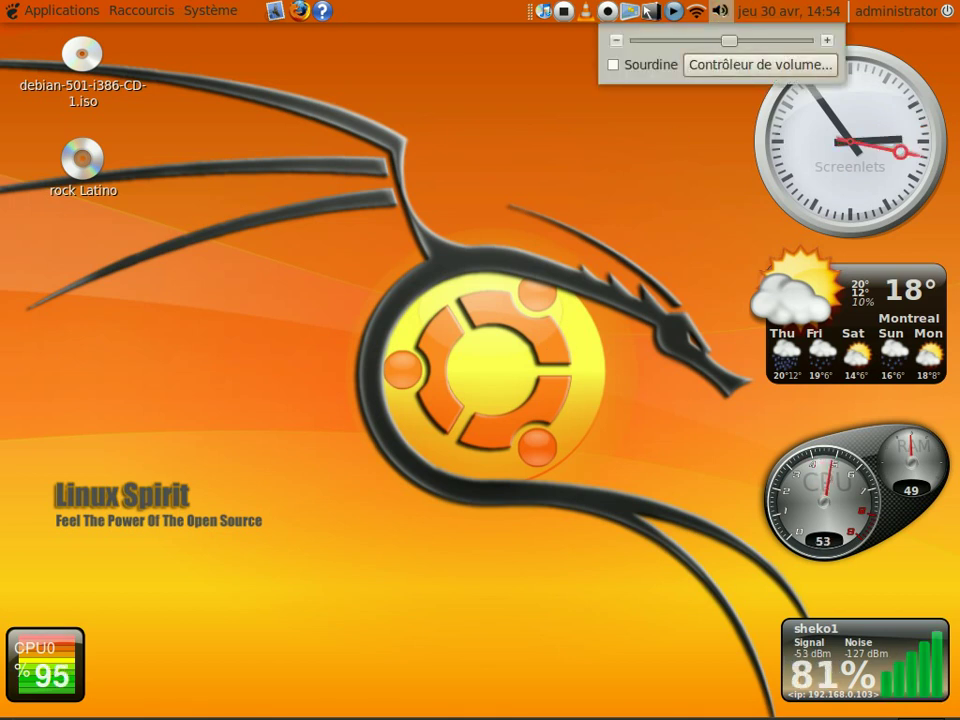
click(662, 131)
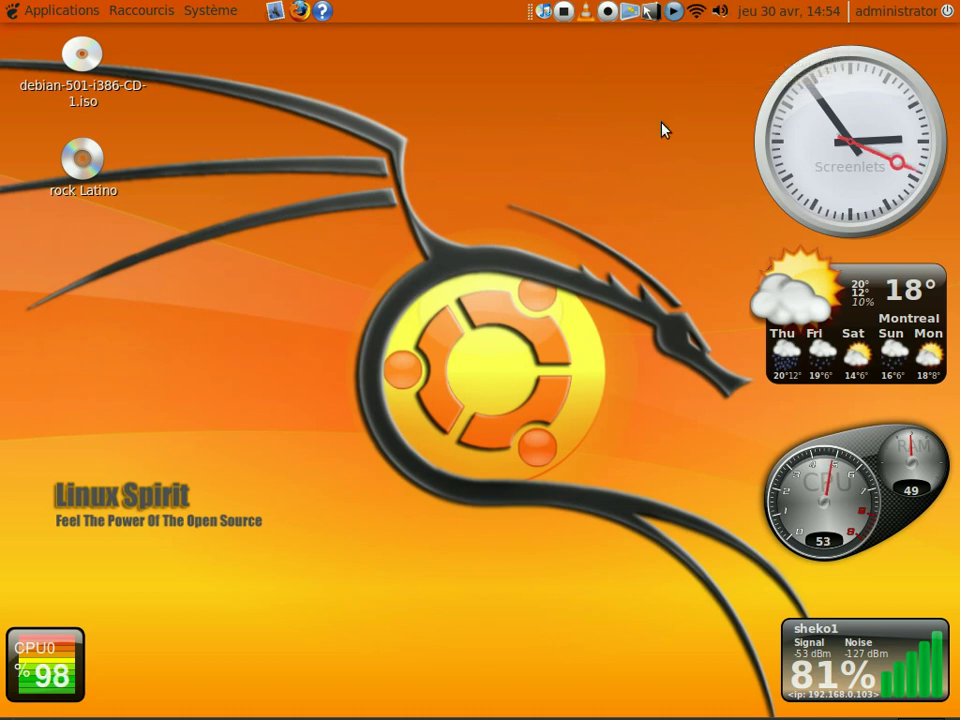
click(697, 12)
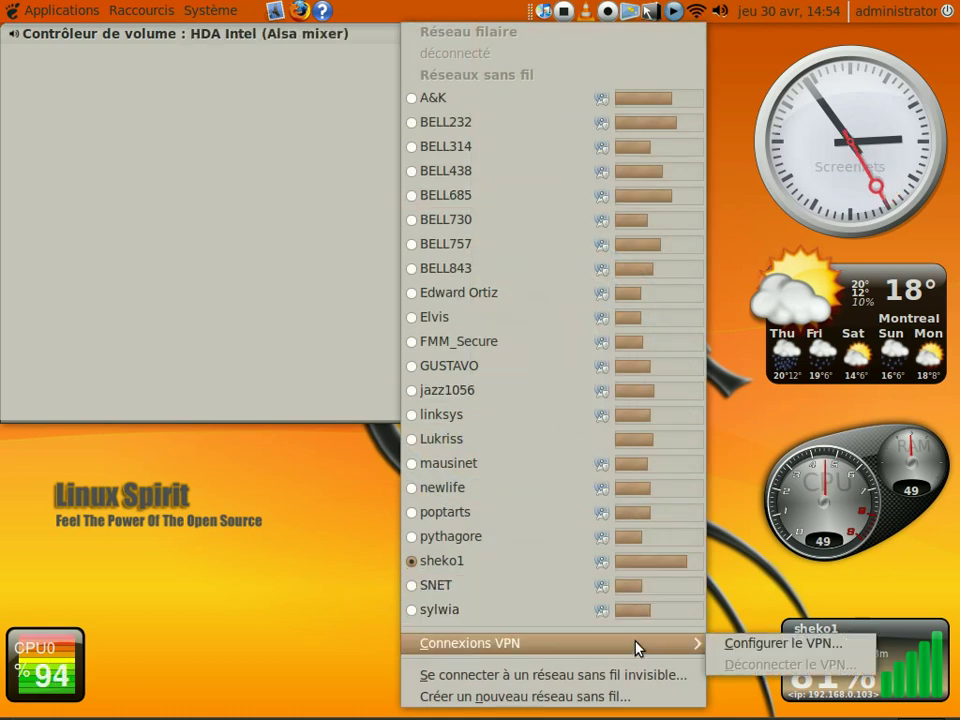
click(285, 546)
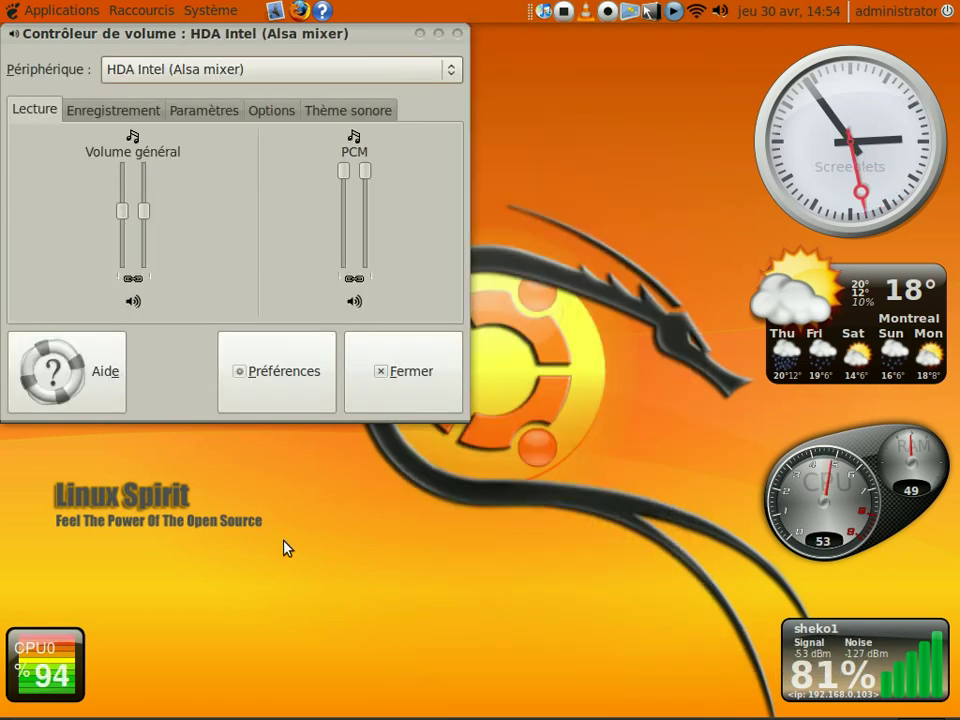
click(426, 371)
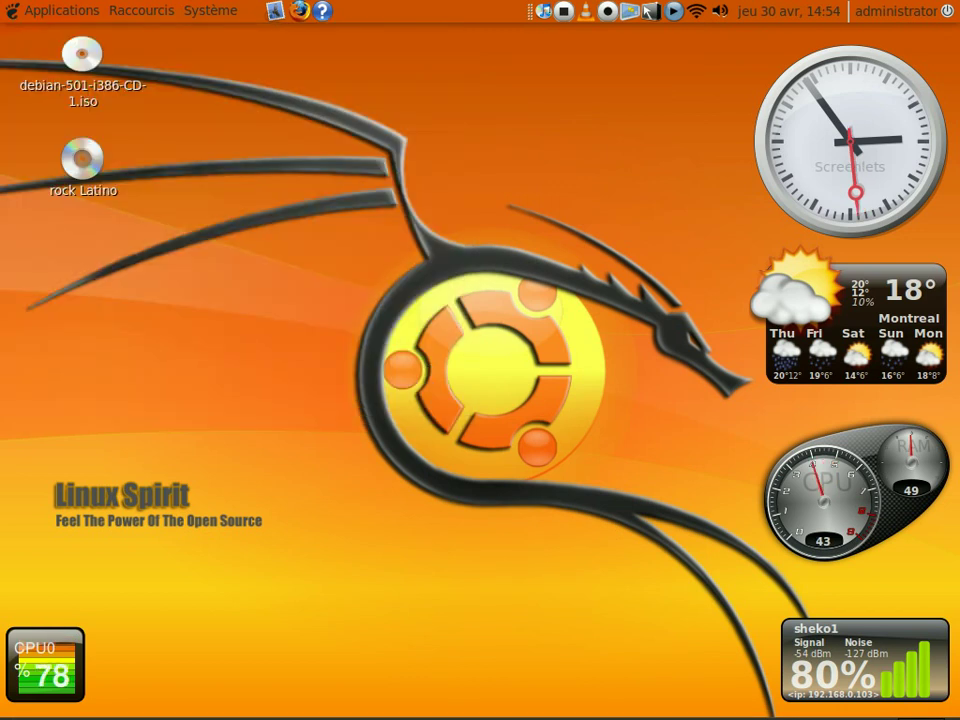
click(543, 14)
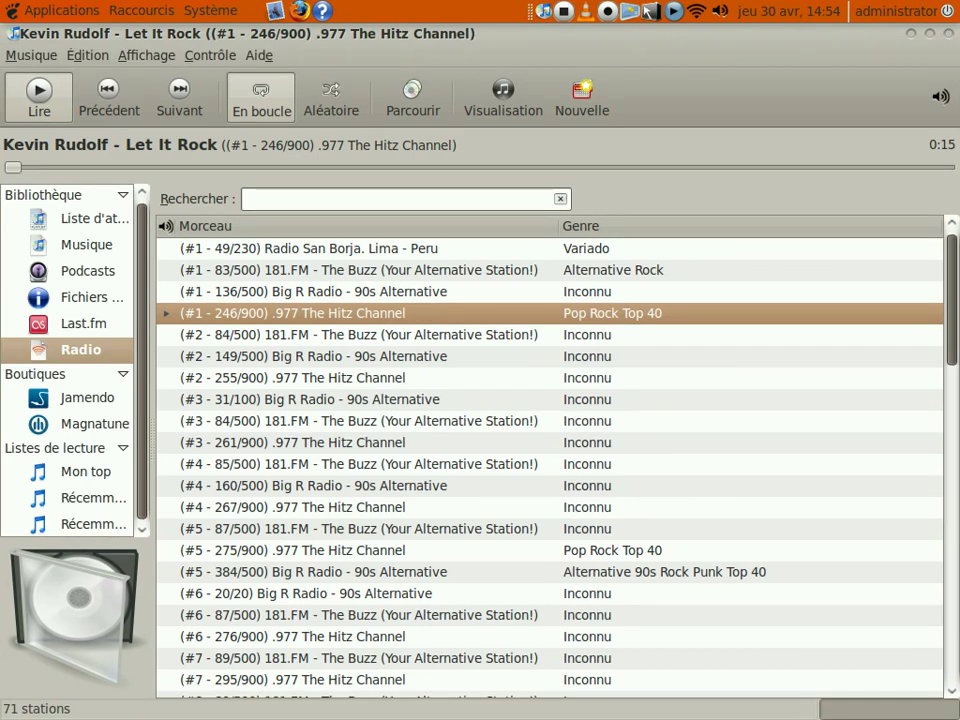
click(543, 14)
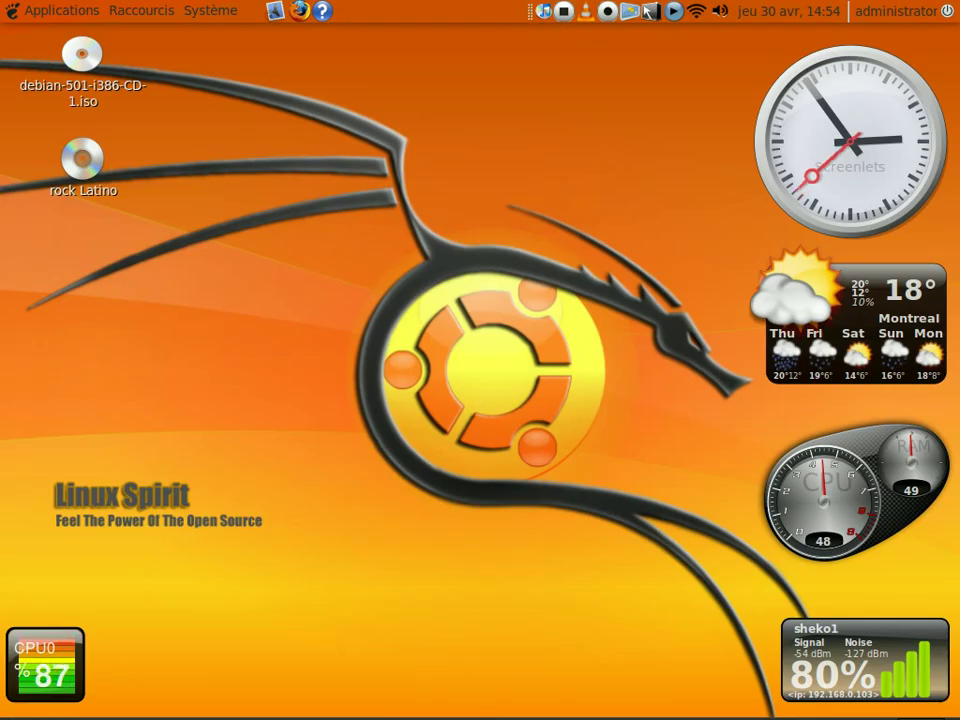